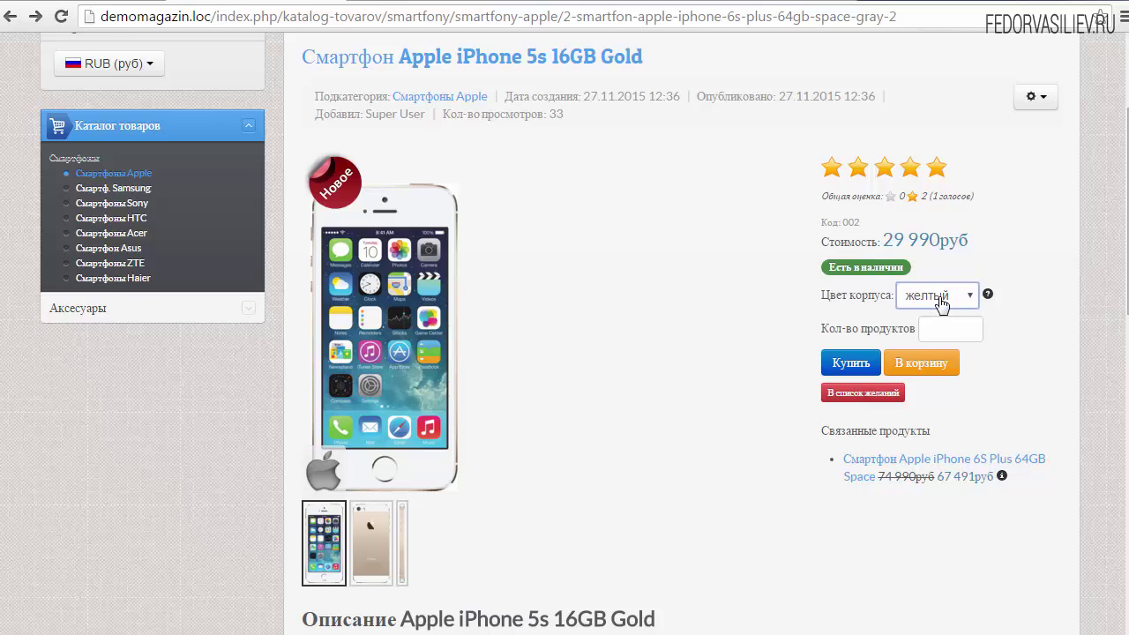
- Choose черный as the body colour of the iPhone 5s 16GB Gold on the demo shop's product page
left_click(940, 298)
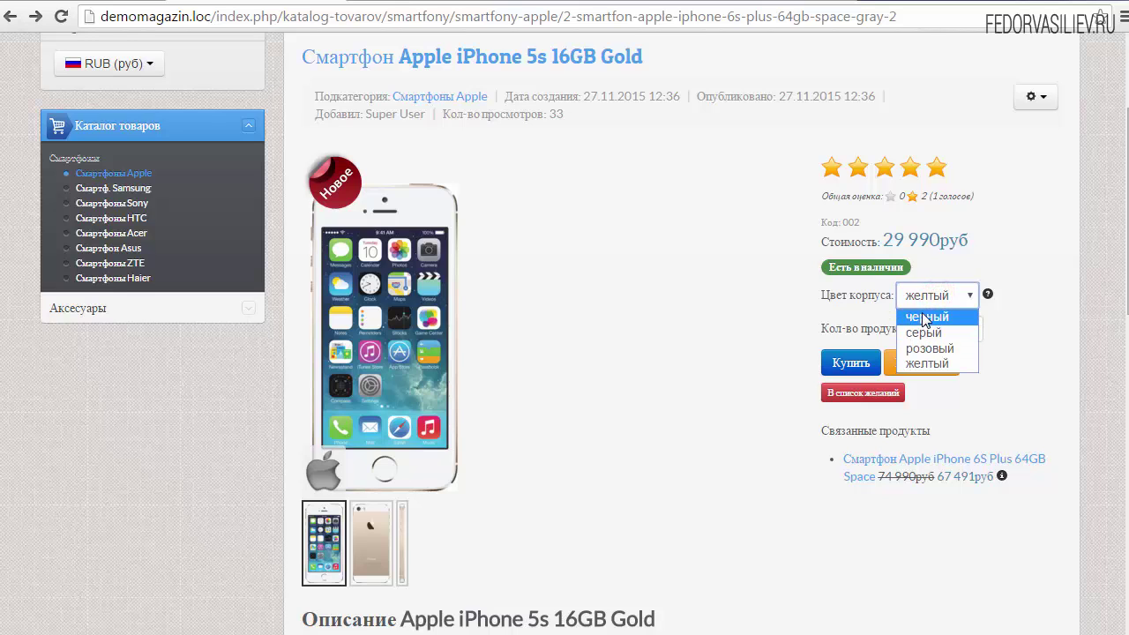
left_click(924, 319)
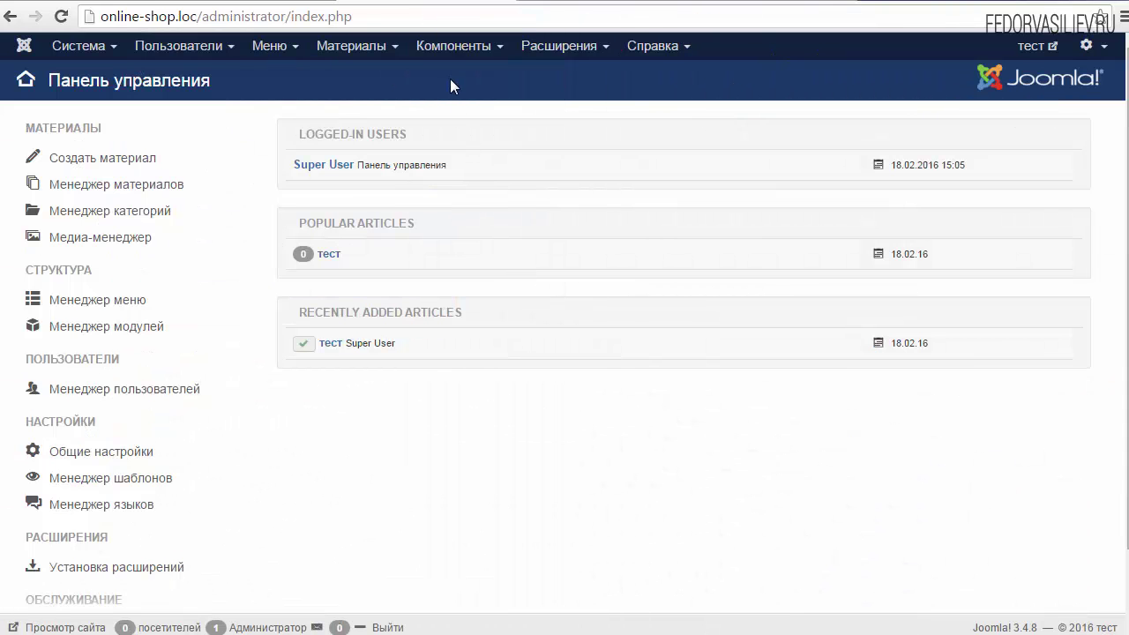
- In the site administration, open the JOOMLAKASSA product Смартфон Apple iPhone 5c 32GB Pink and start a new list among its product variants
left_click(455, 54)
mouse_move(463, 73)
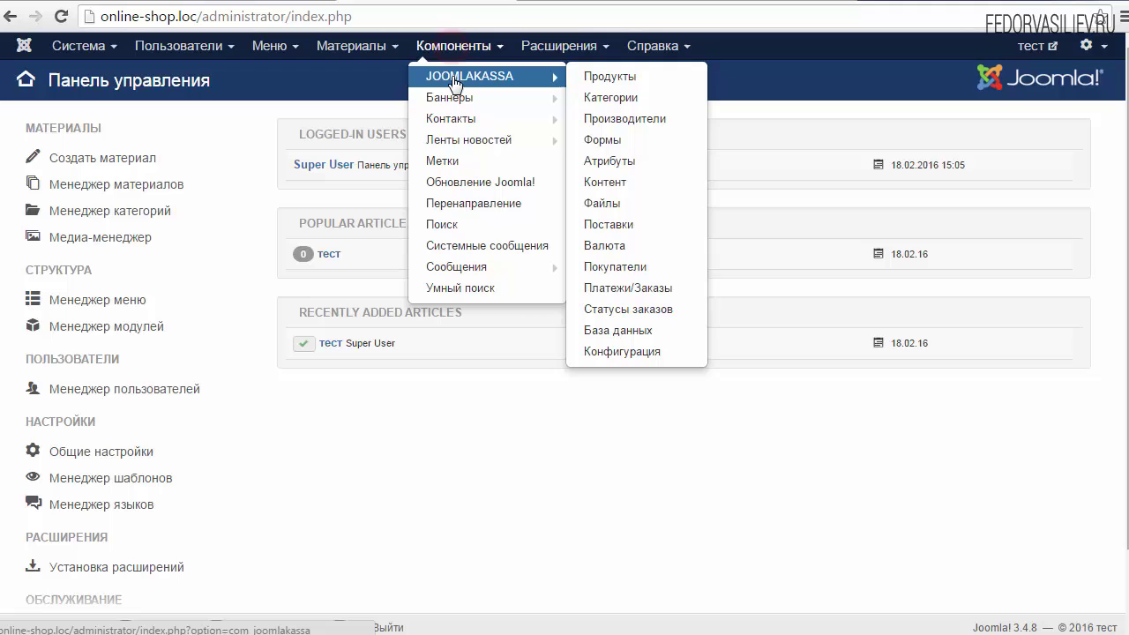
left_click(617, 77)
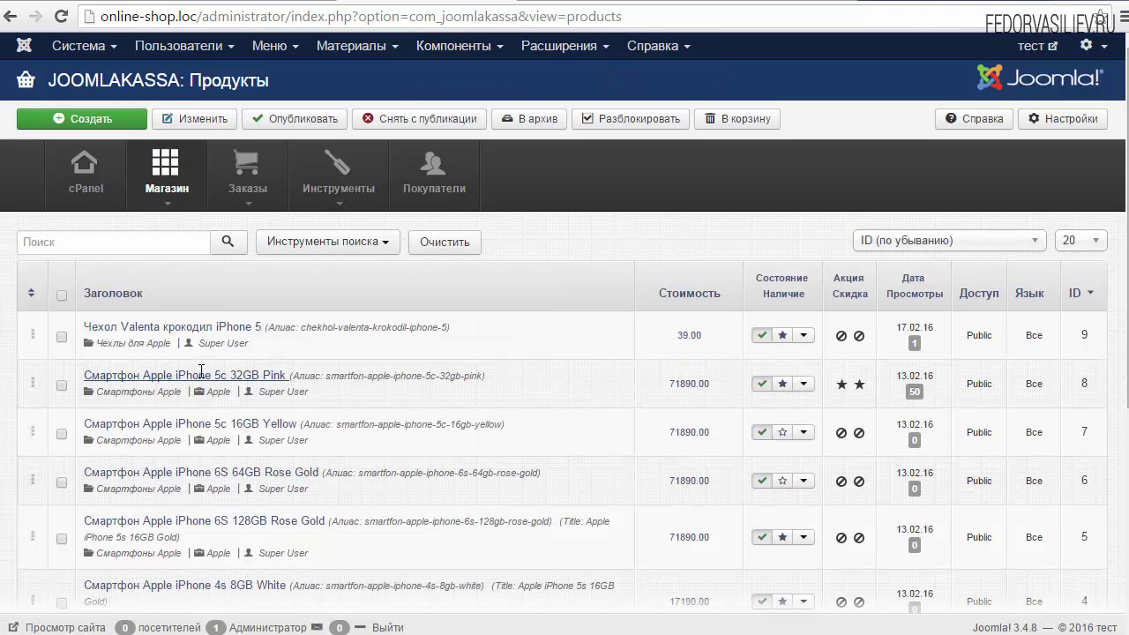
left_click(129, 379)
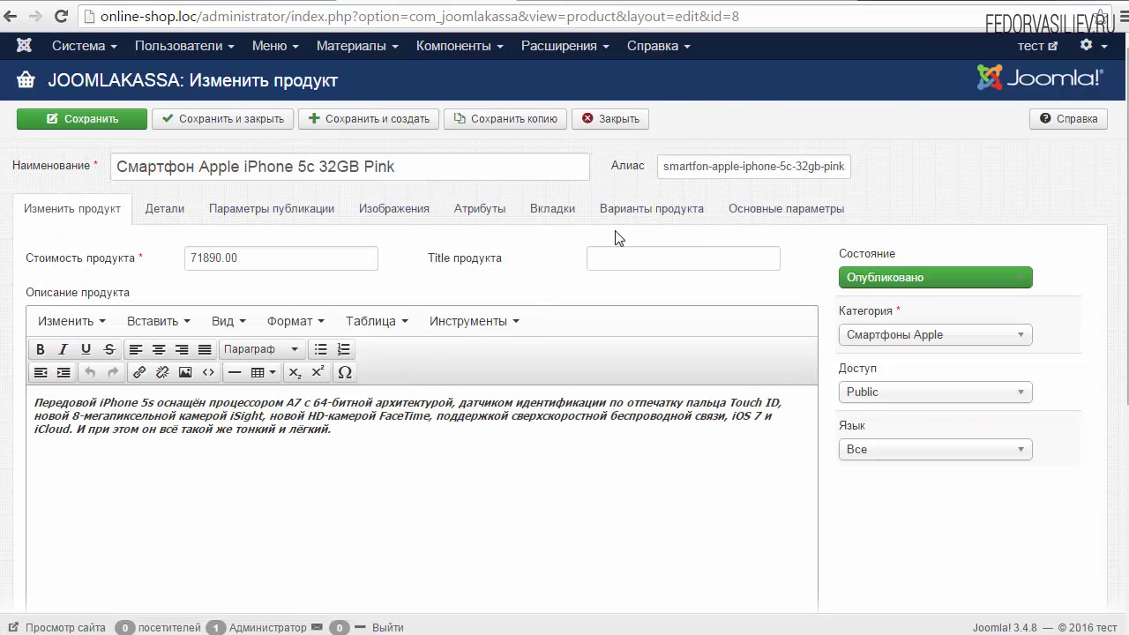
left_click(641, 219)
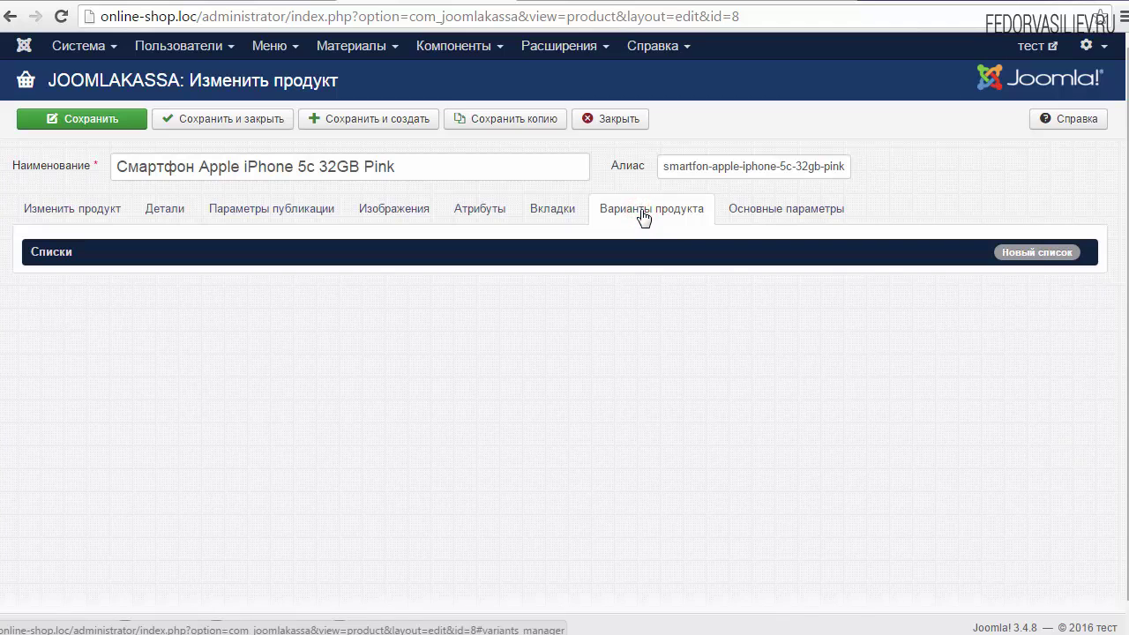
left_click(137, 256)
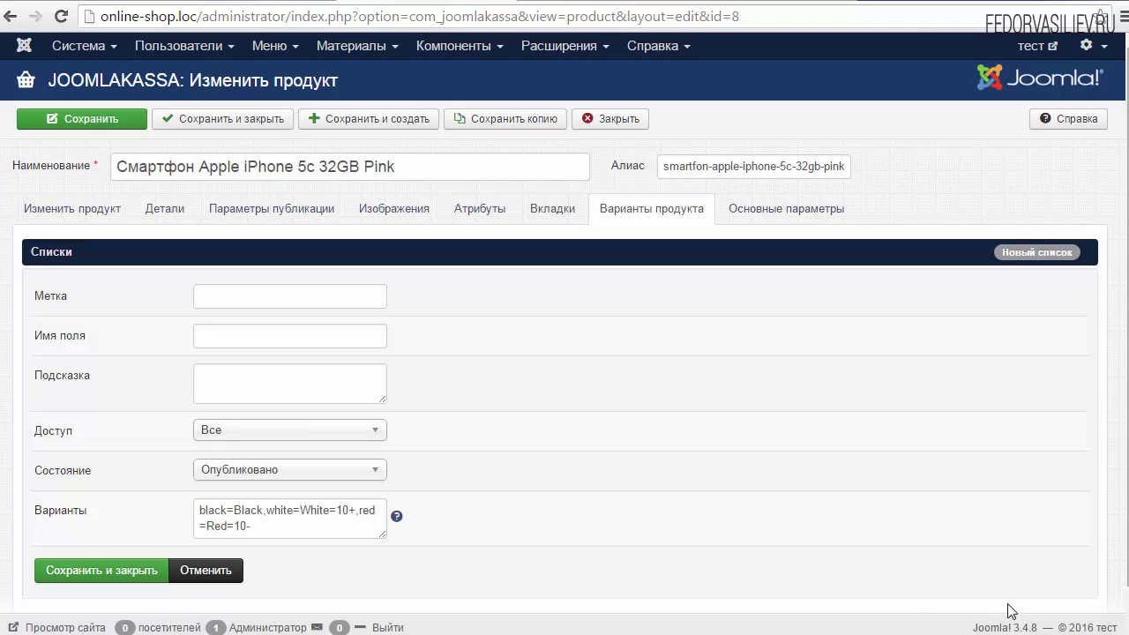
- Set the new list's label to "Цвет корпуса:" and compare it with the label on the demo shop's product page
mouse_move(55, 300)
left_click(221, 297)
right_click(221, 297)
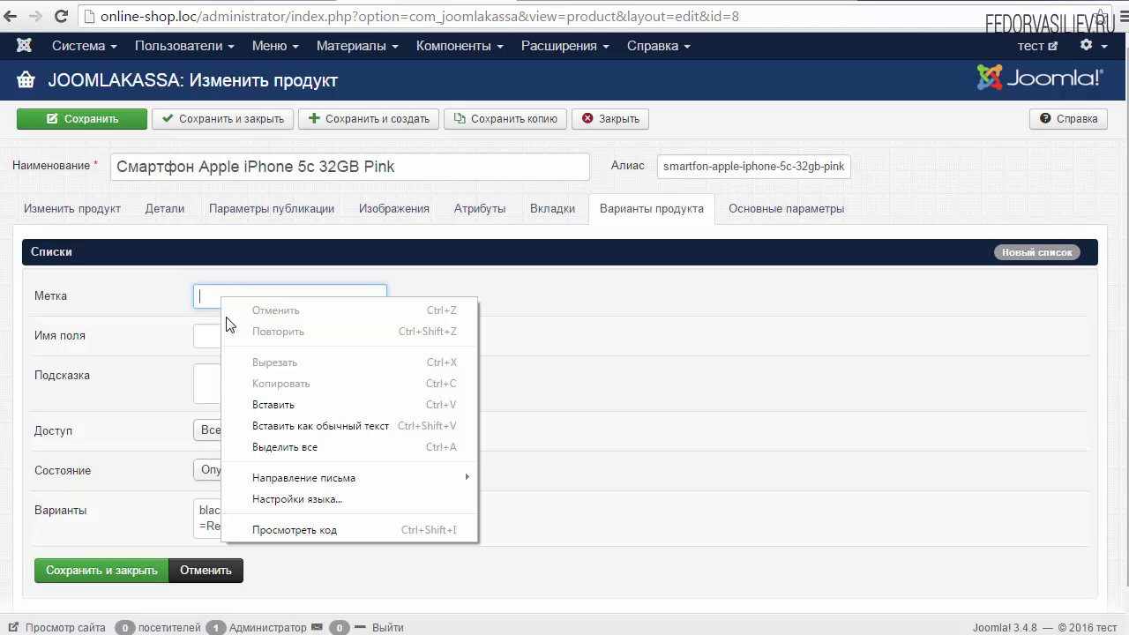
left_click(272, 403)
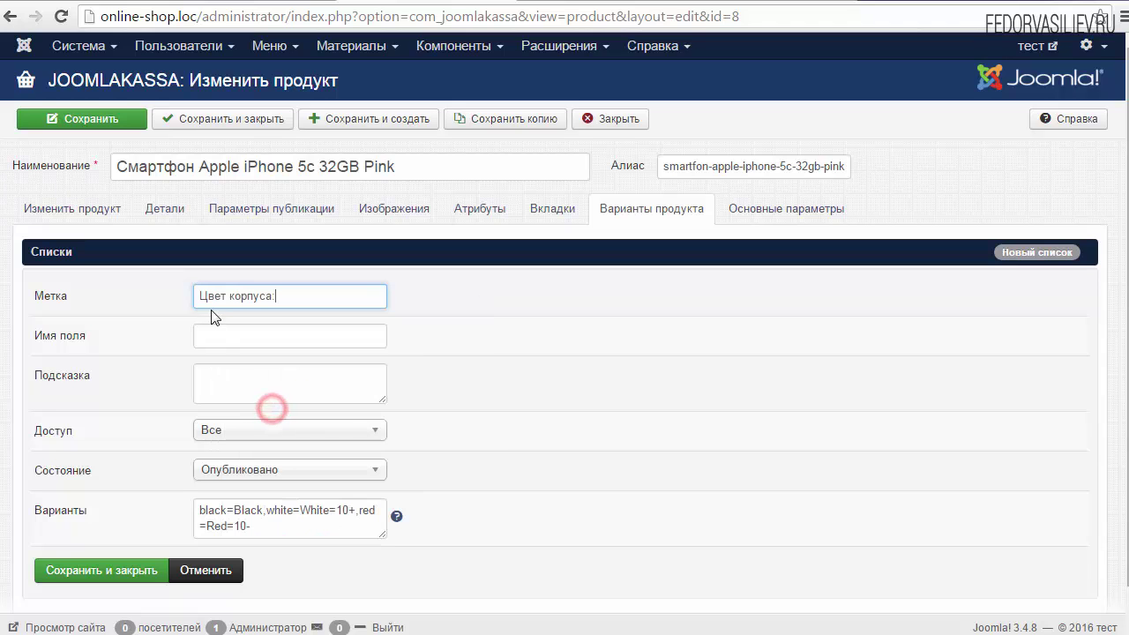
left_click(255, 0)
left_click_drag(816, 296, 893, 301)
left_click(749, 295)
key("ctrl+Tab")
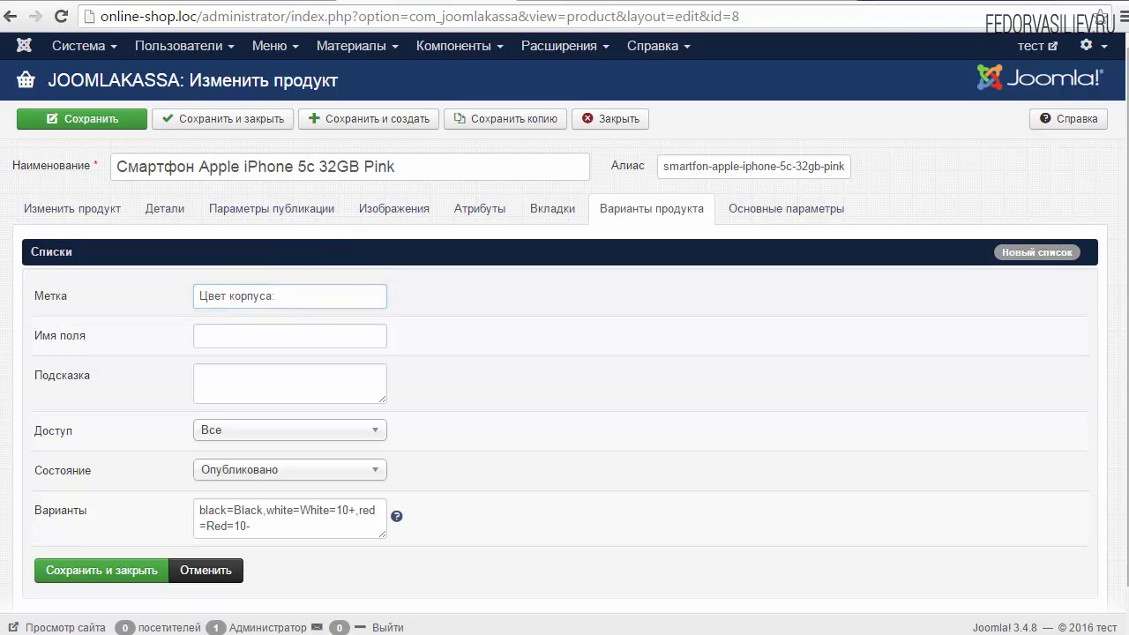
- Set the new list's field name to color
left_click(222, 333)
right_click(221, 333)
left_click(288, 444)
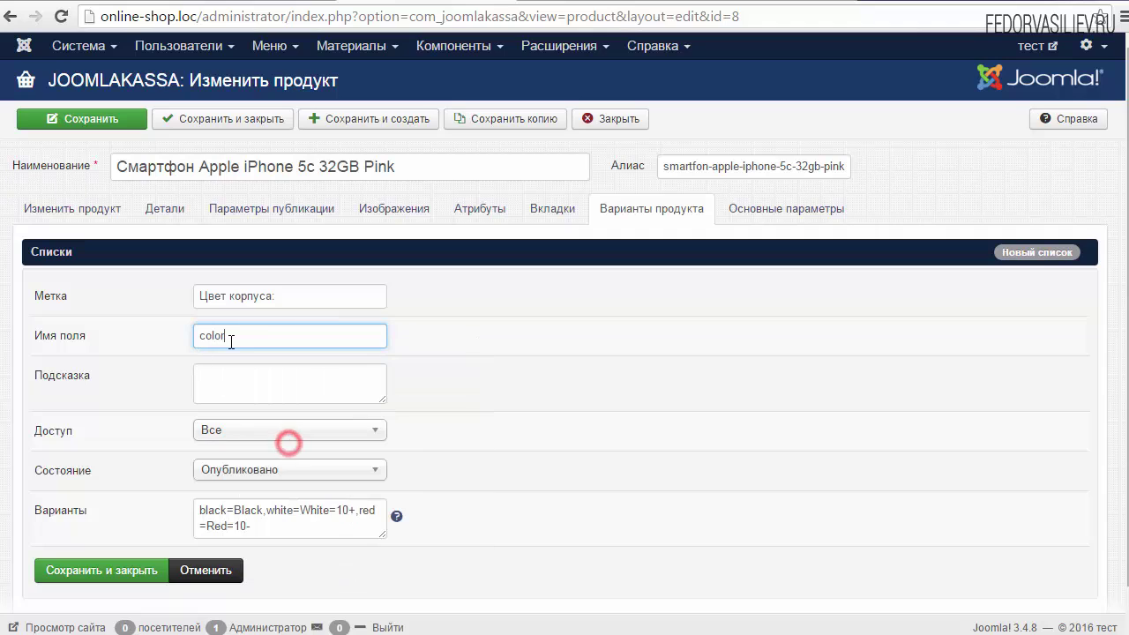
double_click(251, 338)
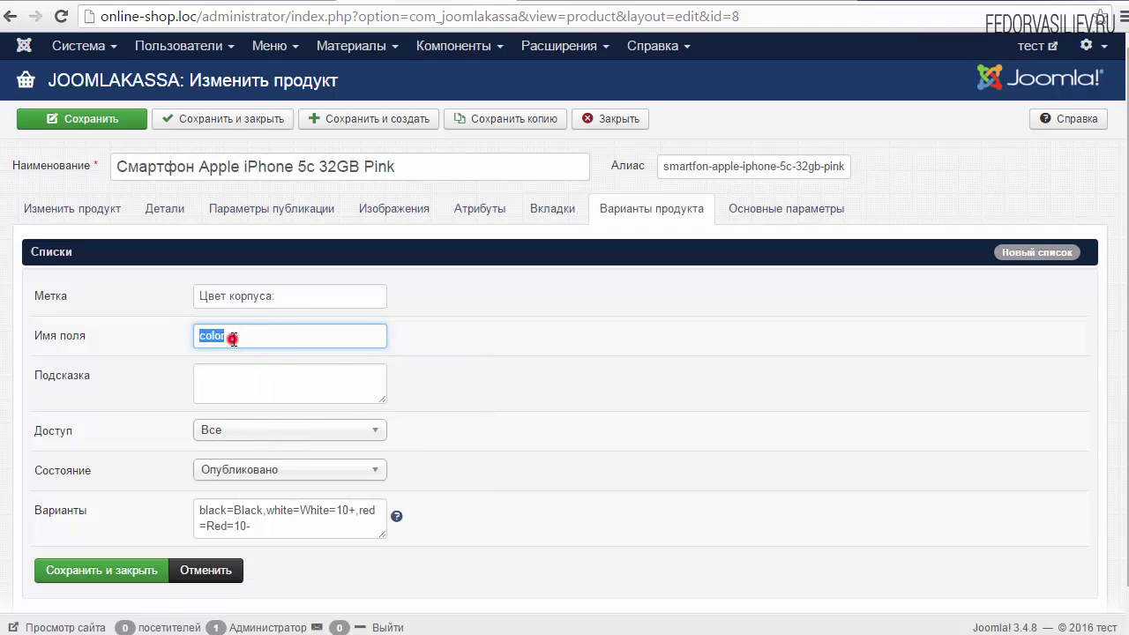
left_click(234, 336)
double_click(258, 334)
left_click(252, 335)
double_click(281, 335)
left_click(264, 335)
- Check the colour selector's tooltip in the demo shop, enter "Выберите цвет корпуса телефона" as the list's hint, and enlarge the hint field
left_click(236, 387)
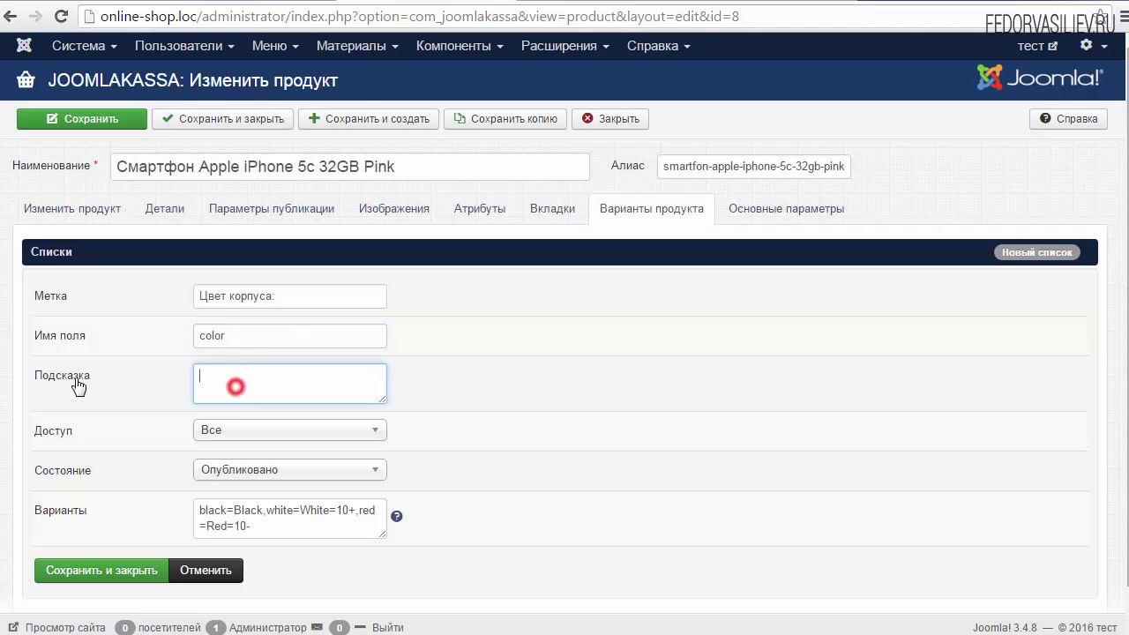
left_click(250, 2)
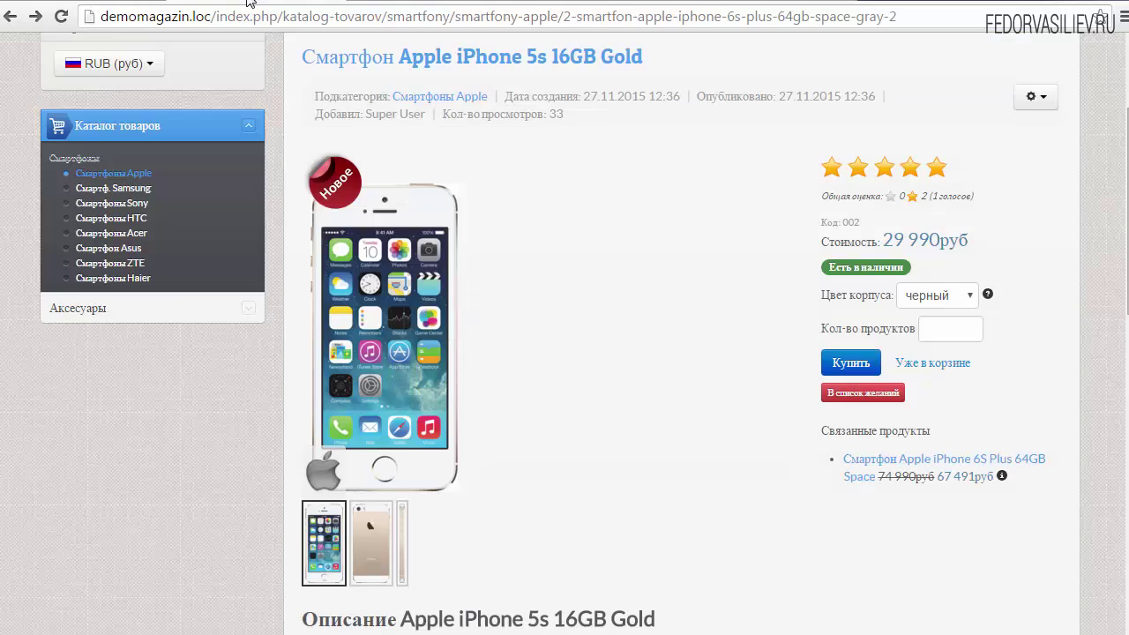
left_click(935, 302)
left_click(931, 296)
mouse_move(987, 296)
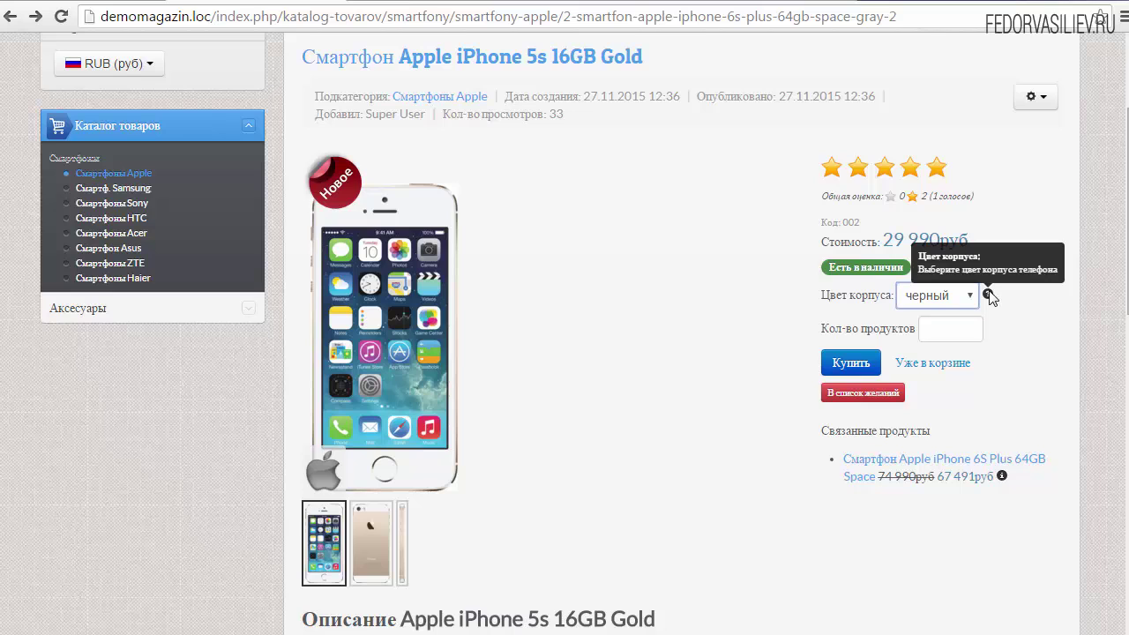
left_click(934, 304)
left_click(931, 299)
left_click(420, 2)
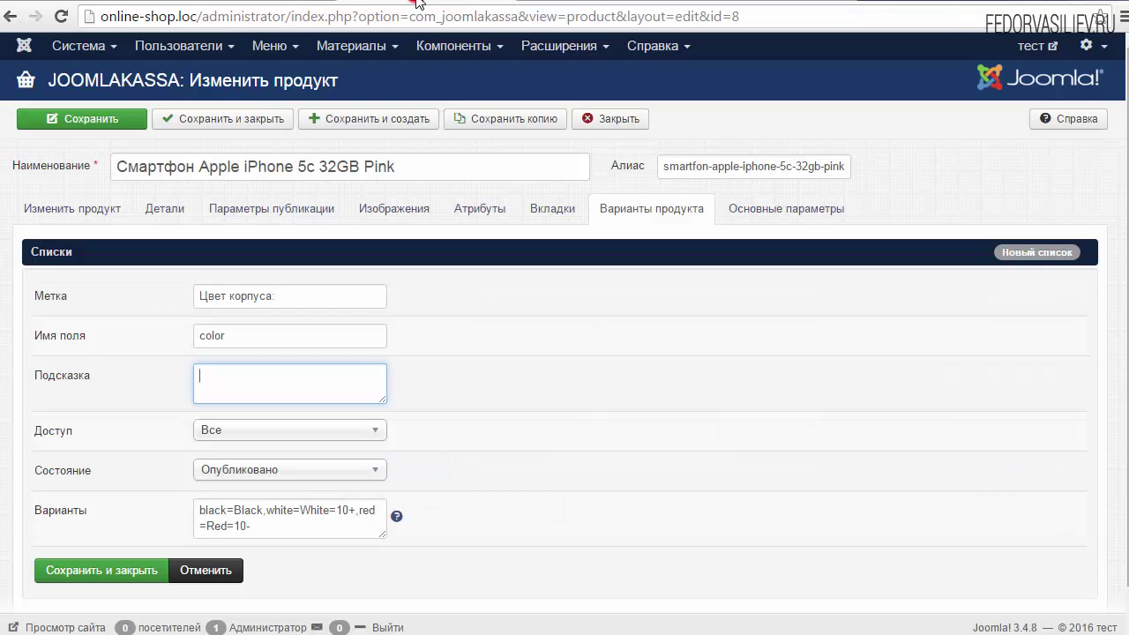
right_click(198, 374)
left_click(248, 480)
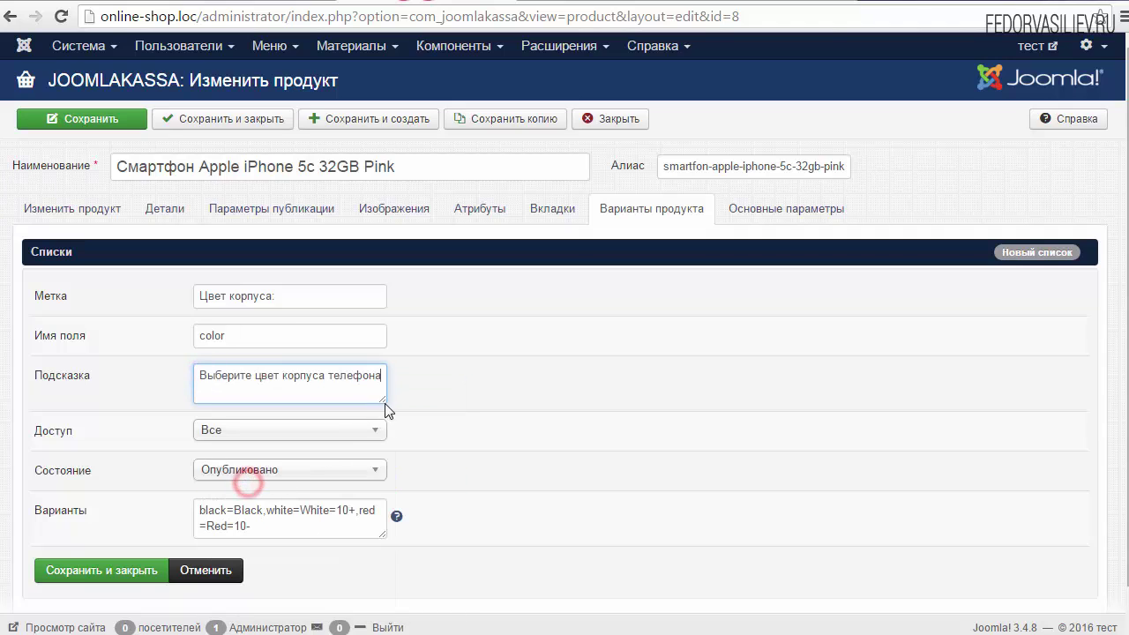
left_click_drag(385, 403, 415, 432)
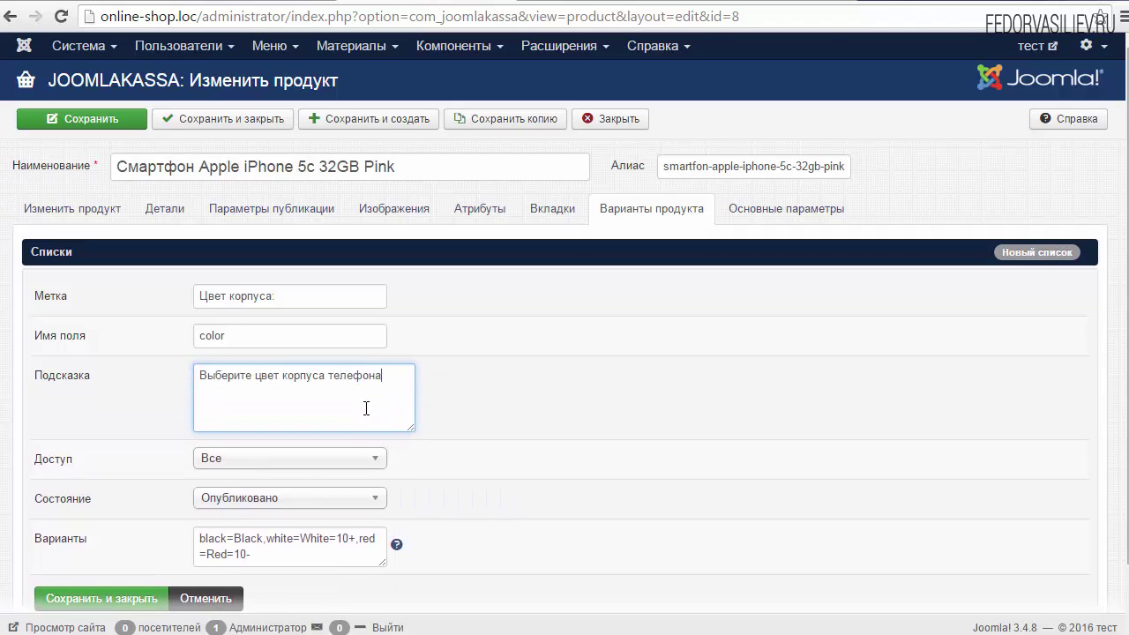
- Look at the colour selector in the demo shop again and enlarge the list's variants field in the administration
left_click(235, 4)
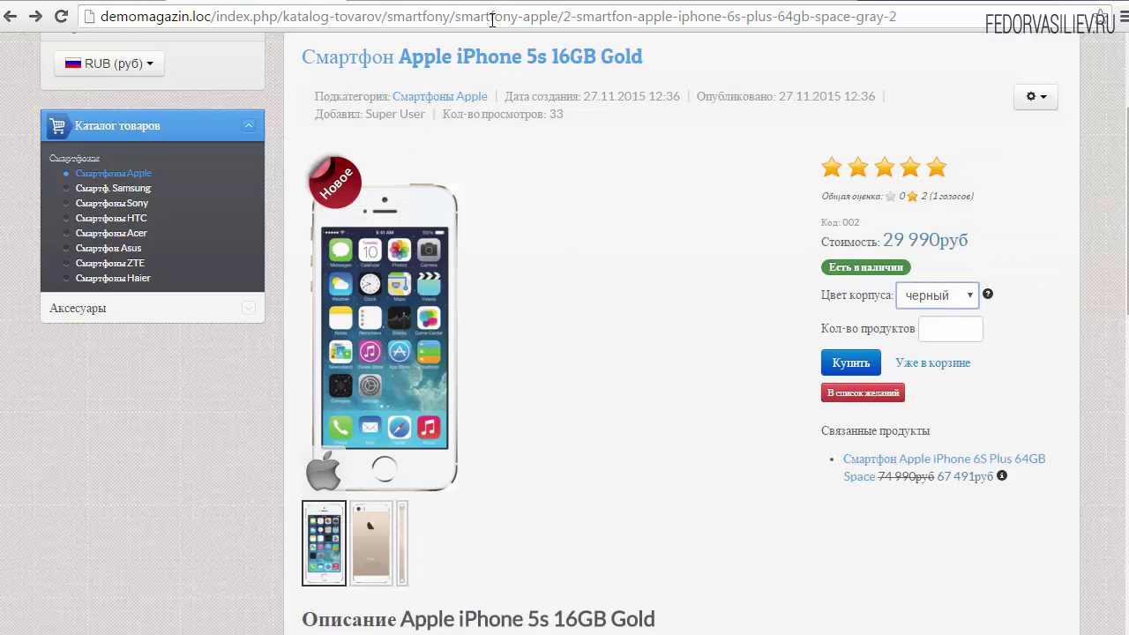
left_click(691, 487)
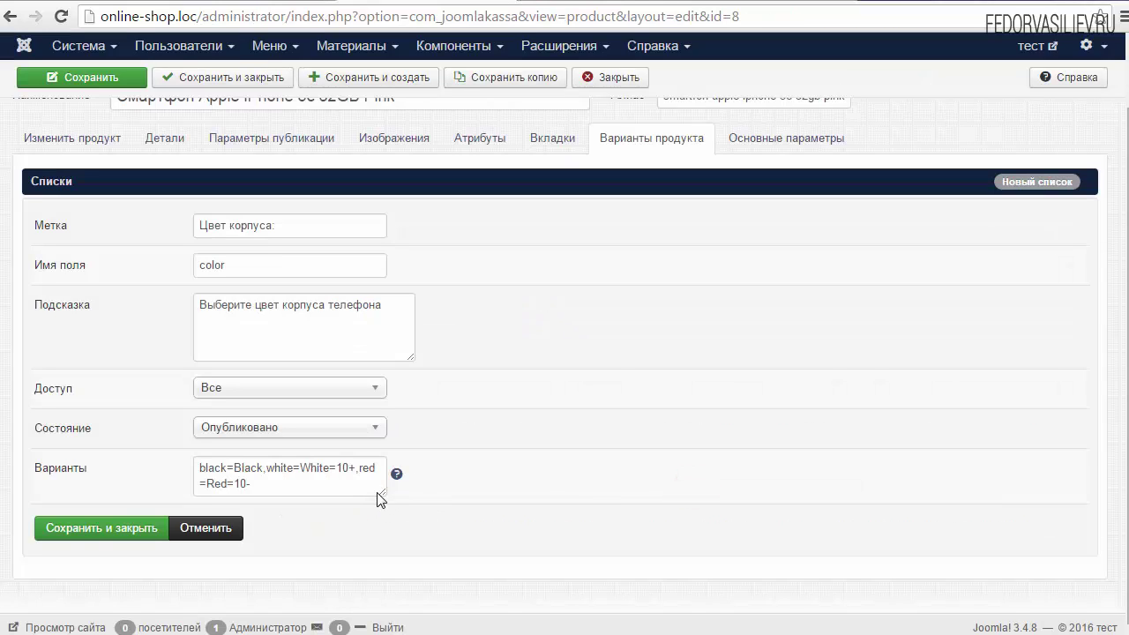
left_click_drag(385, 494, 465, 518)
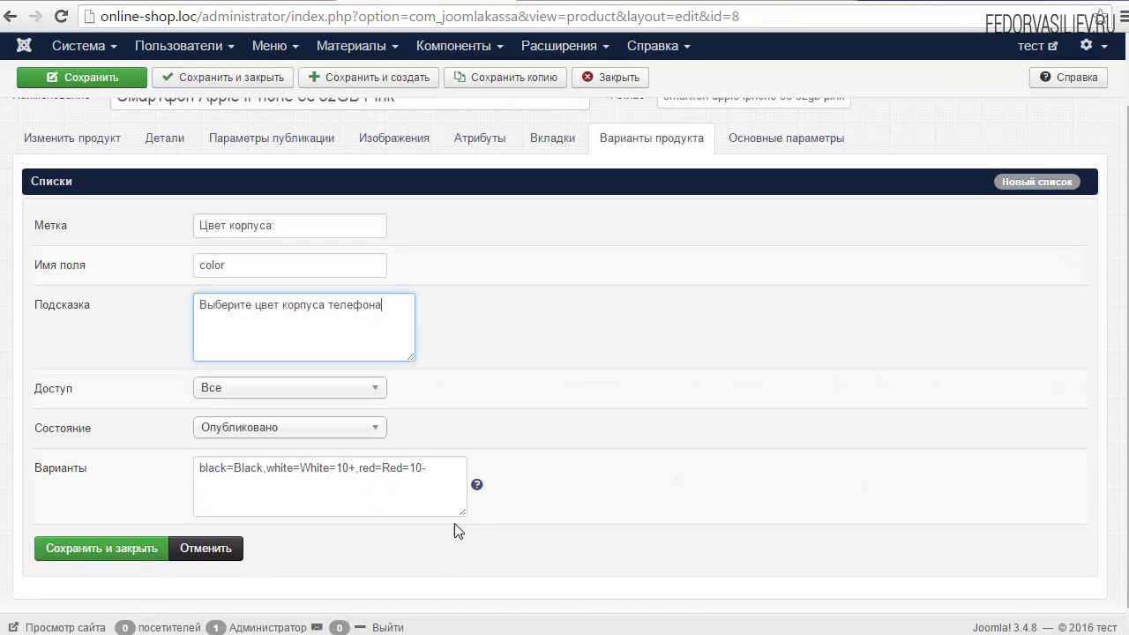
left_click(468, 509)
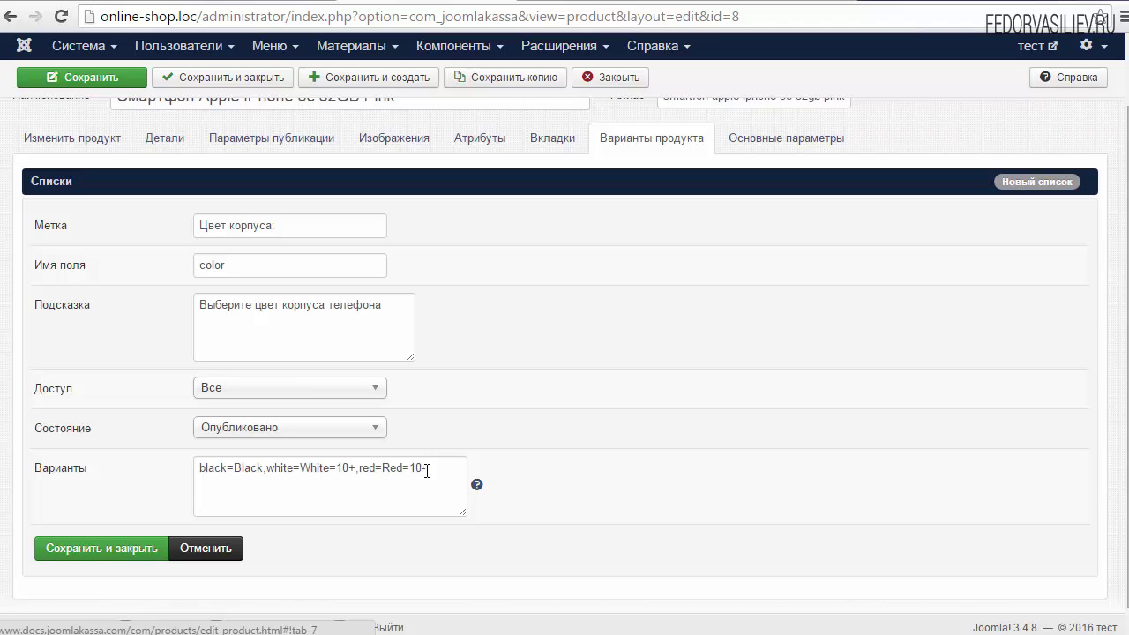
- Examine the syntax of the sample variants: the value, the displayed name, the comma separator and the price surcharge or discount
left_click_drag(427, 471, 196, 470)
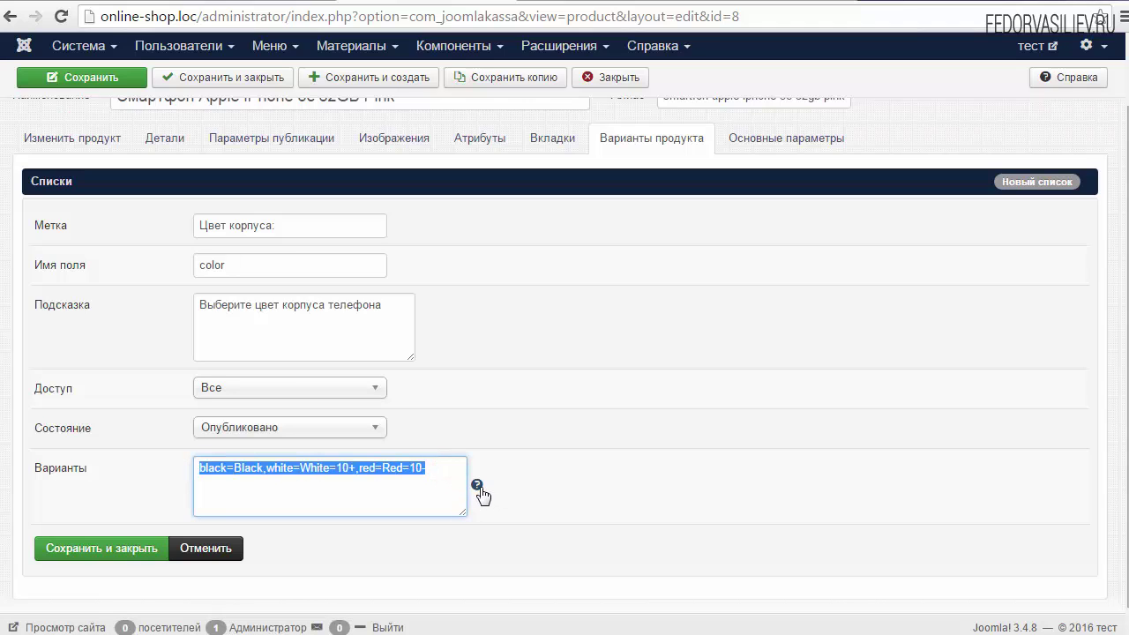
left_click(435, 467)
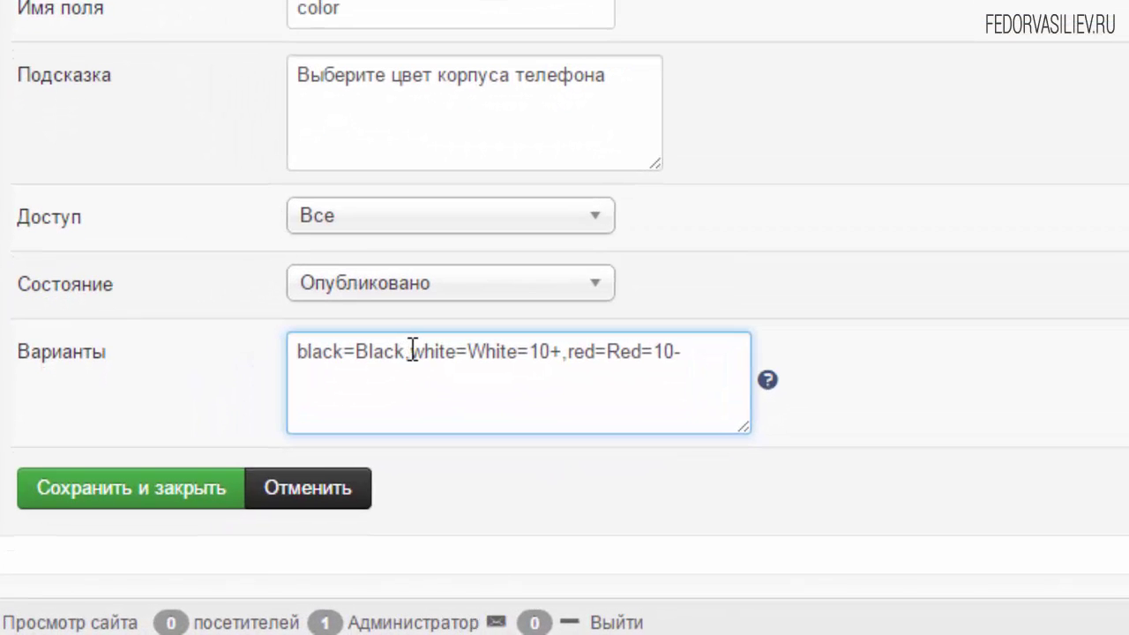
left_click_drag(412, 351, 273, 347)
left_click(310, 352)
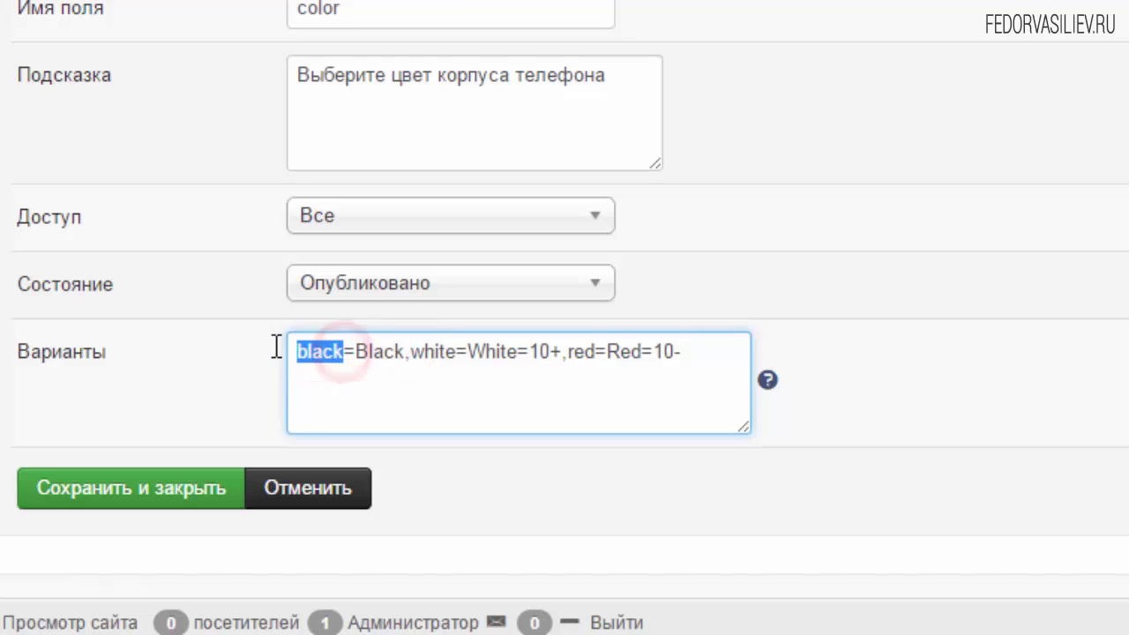
left_click(345, 355)
left_click(356, 352)
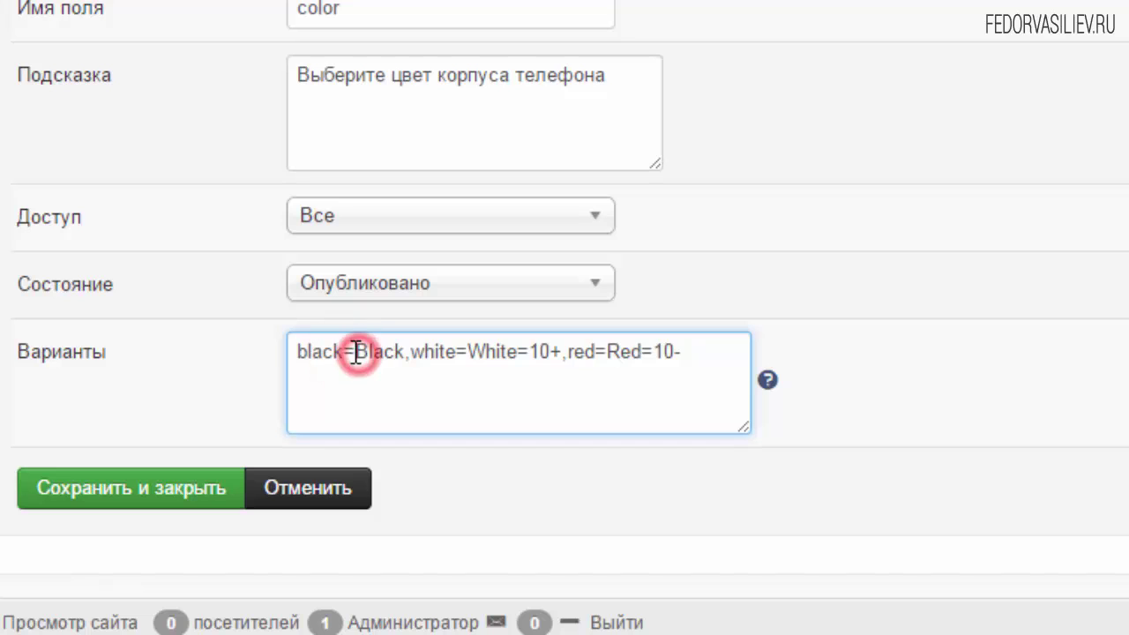
left_click_drag(356, 352, 399, 351)
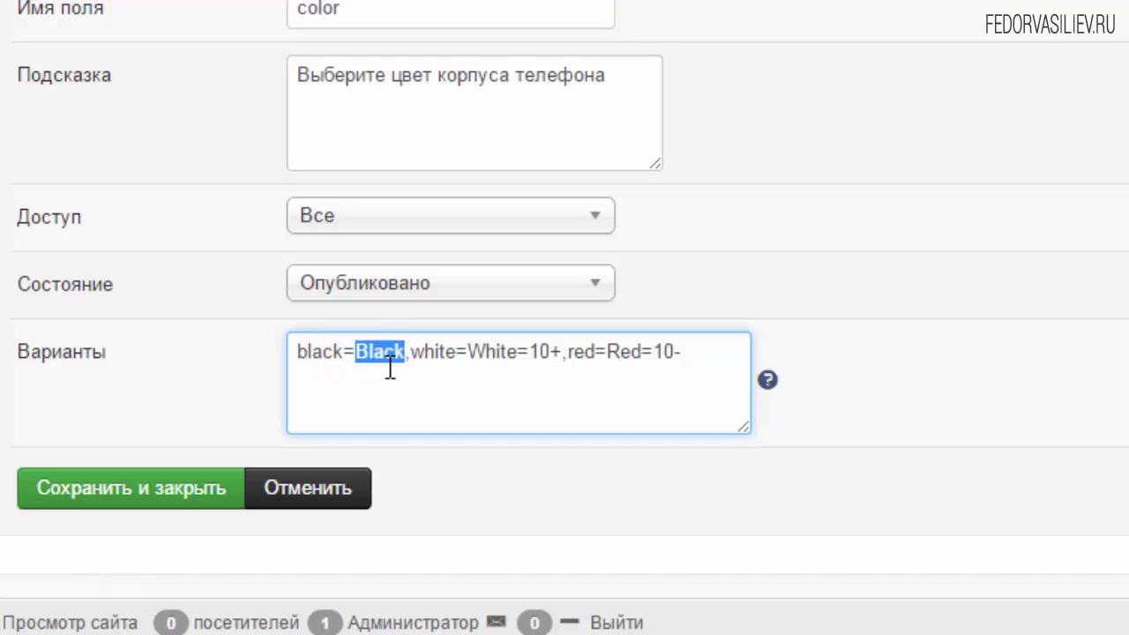
left_click(391, 353)
left_click_drag(408, 352, 422, 353)
left_click(417, 353)
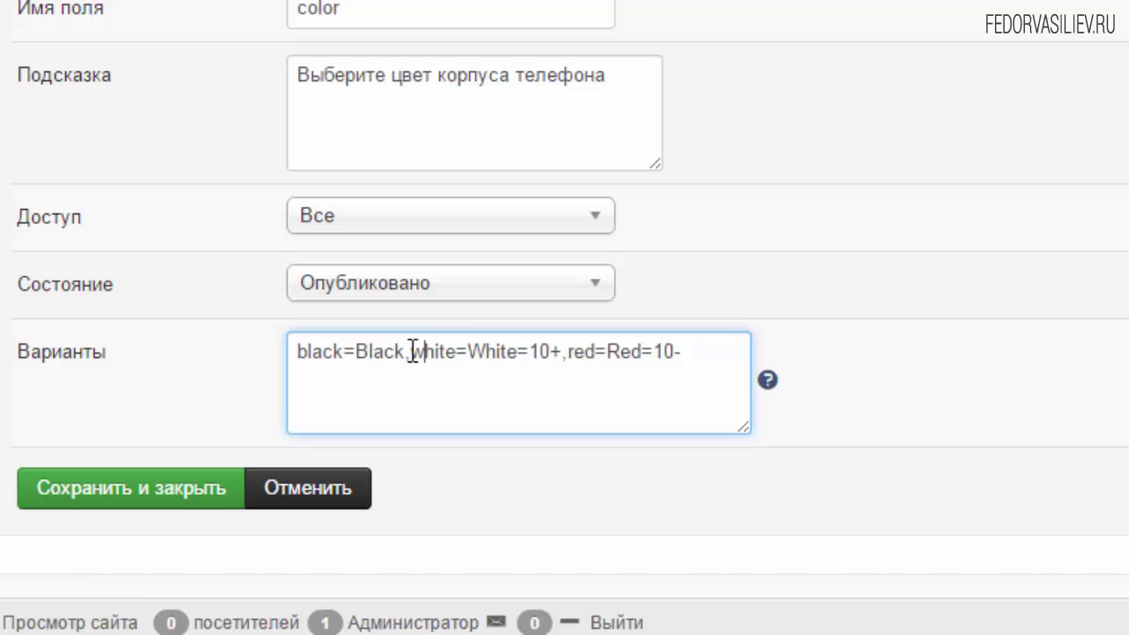
left_click_drag(413, 353, 565, 353)
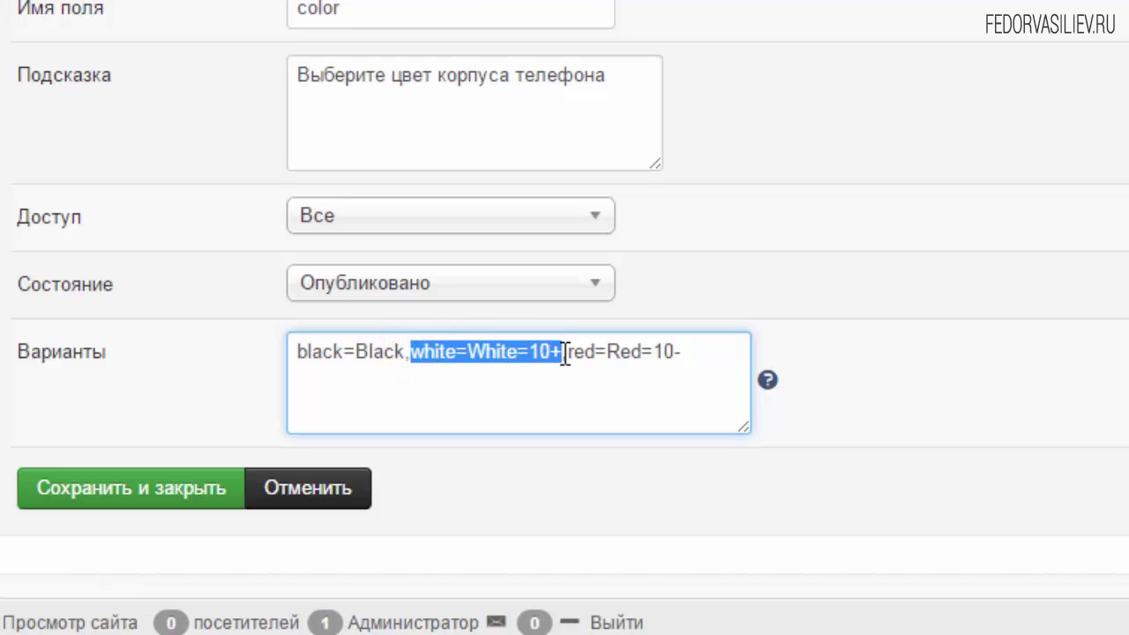
left_click(566, 355)
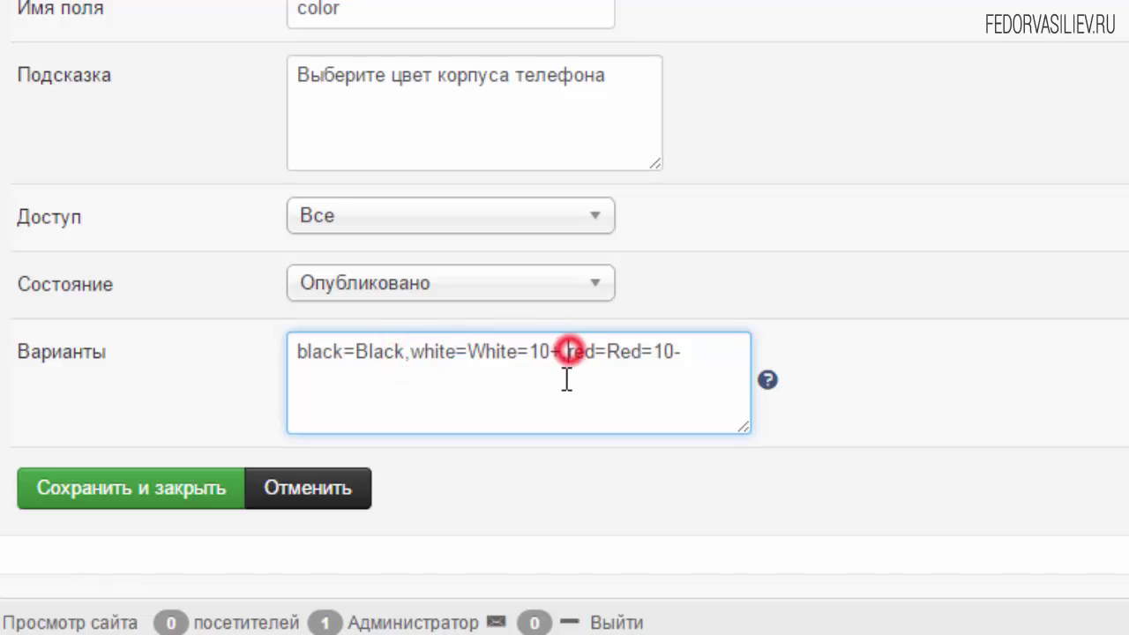
left_click_drag(567, 353, 680, 351)
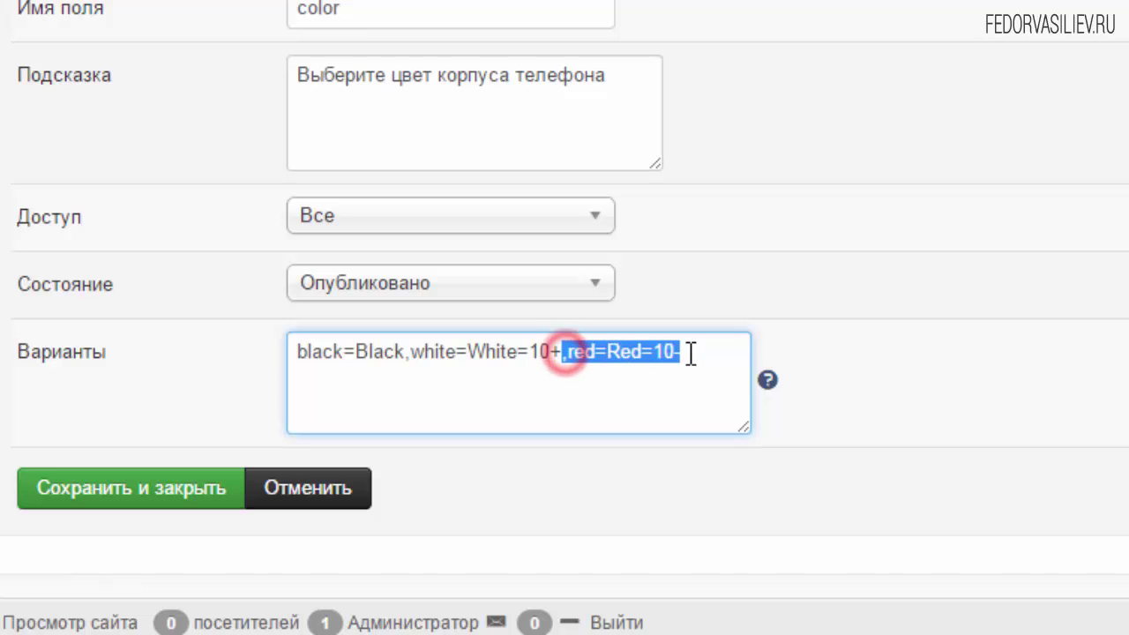
left_click(650, 390)
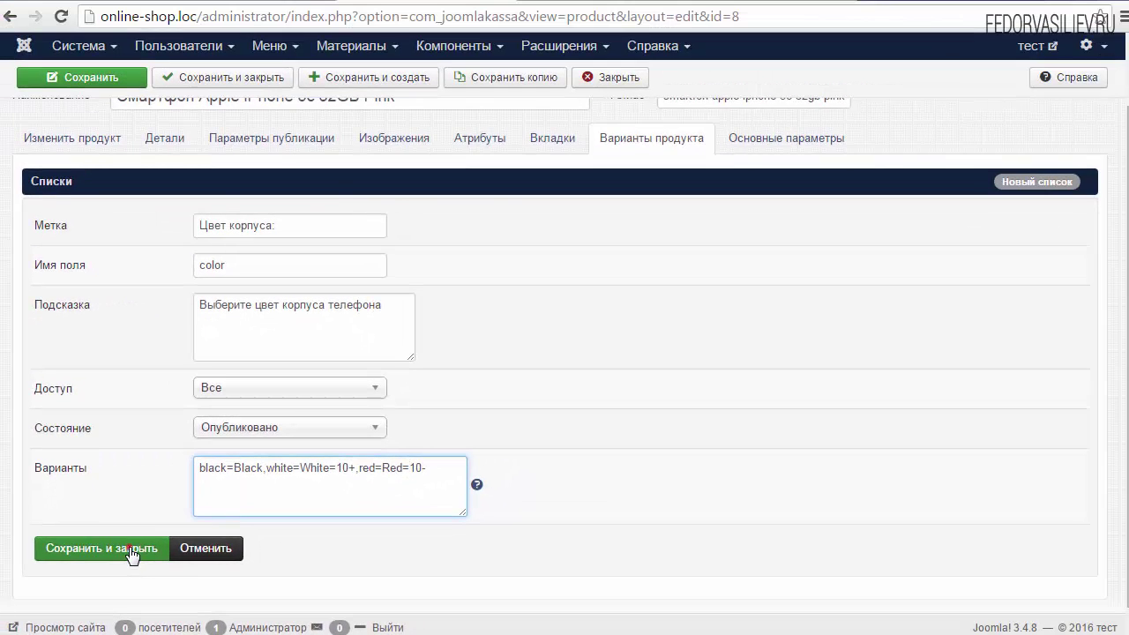
- Save the colour list and the product, and show the product's page in the online-shop storefront
left_click(154, 512)
scroll(318, 520, "up", 1)
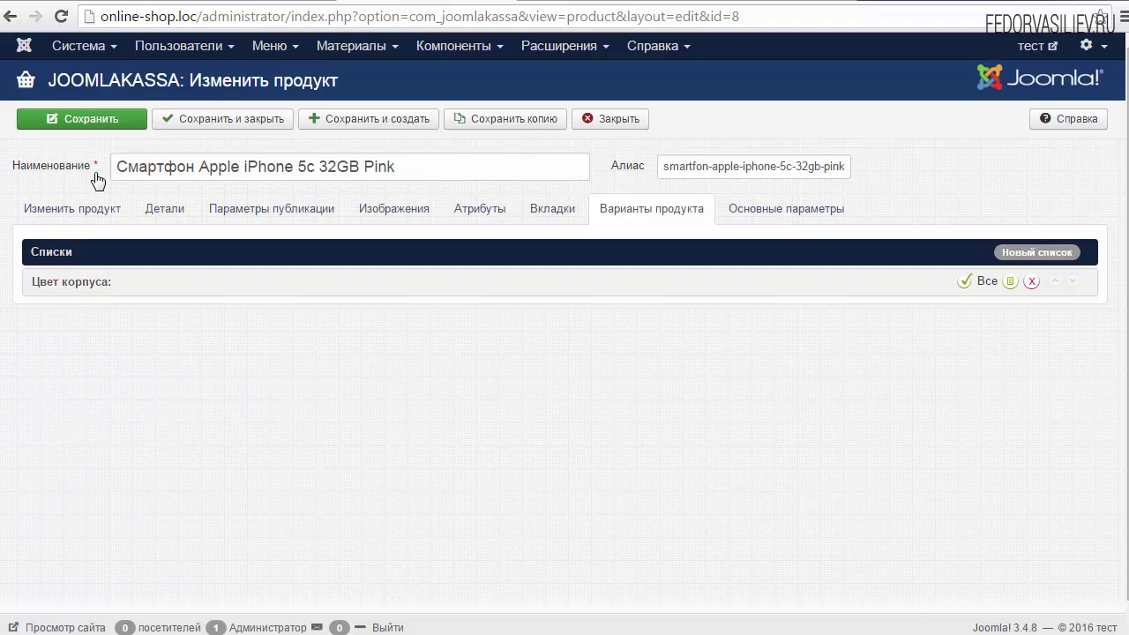
left_click(92, 118)
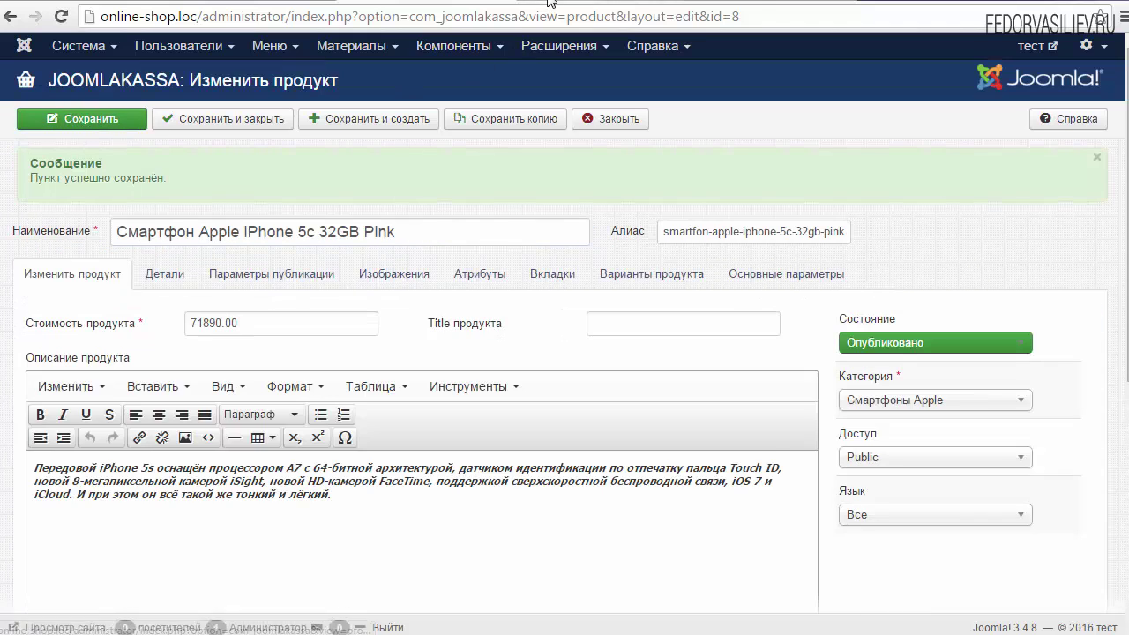
left_click(550, 2)
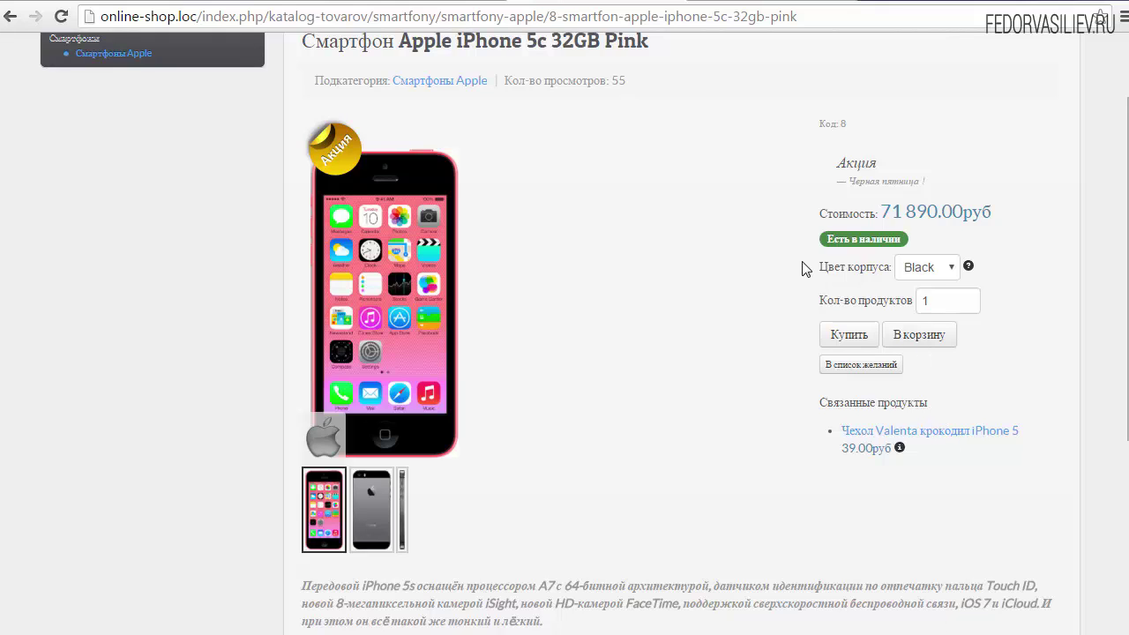
- Examine the body colour selector's label, hint and available options on the product page
left_click_drag(803, 261, 838, 266)
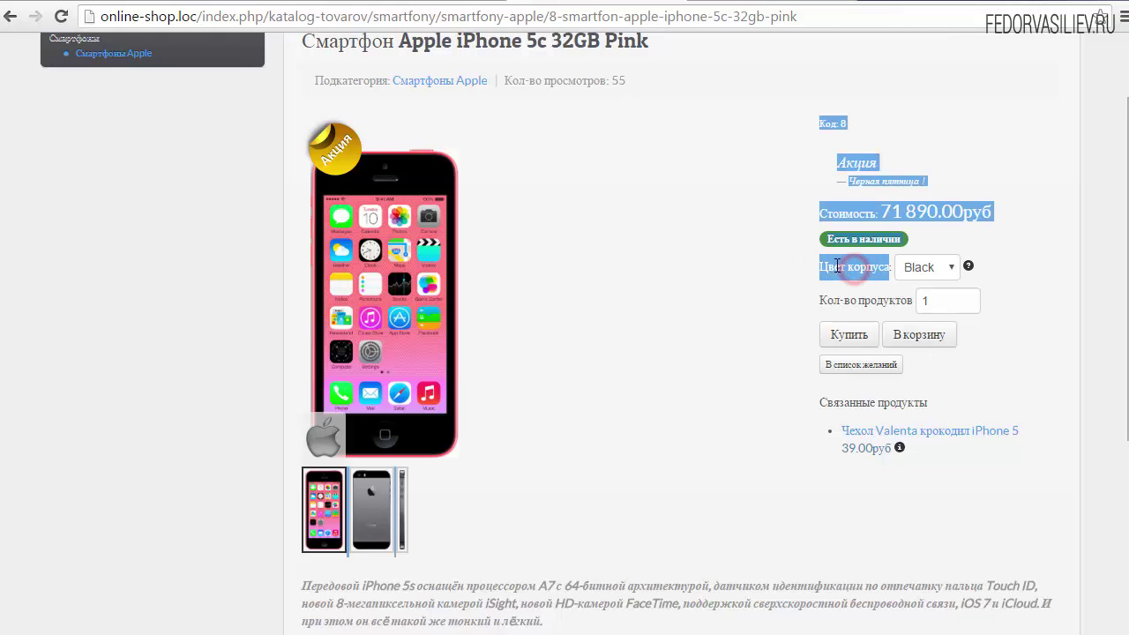
left_click(838, 266)
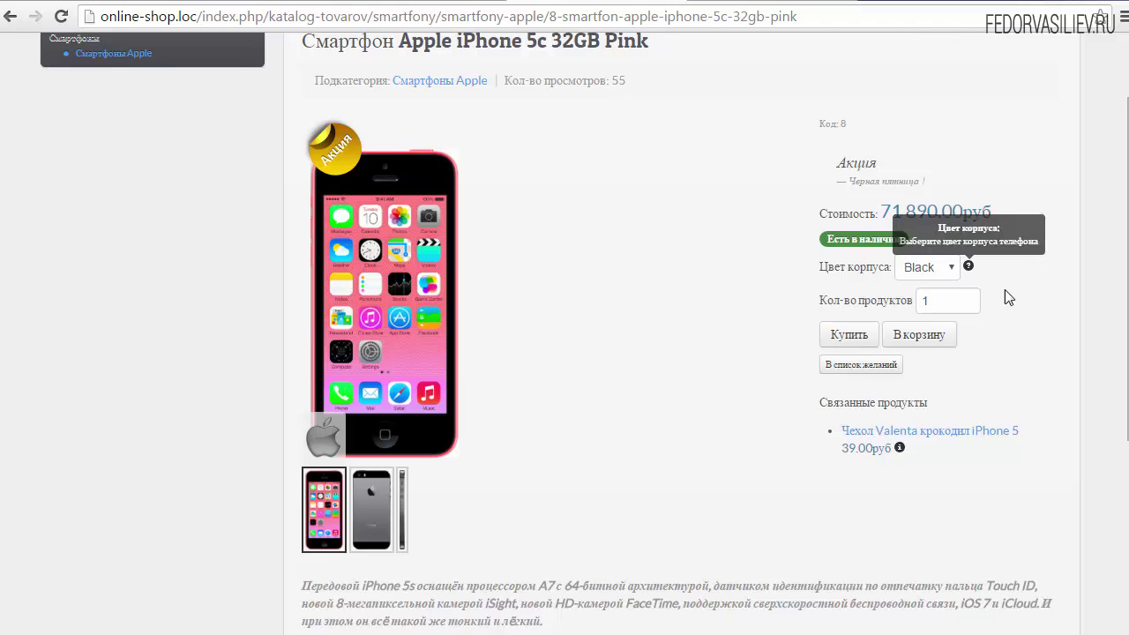
left_click(953, 269)
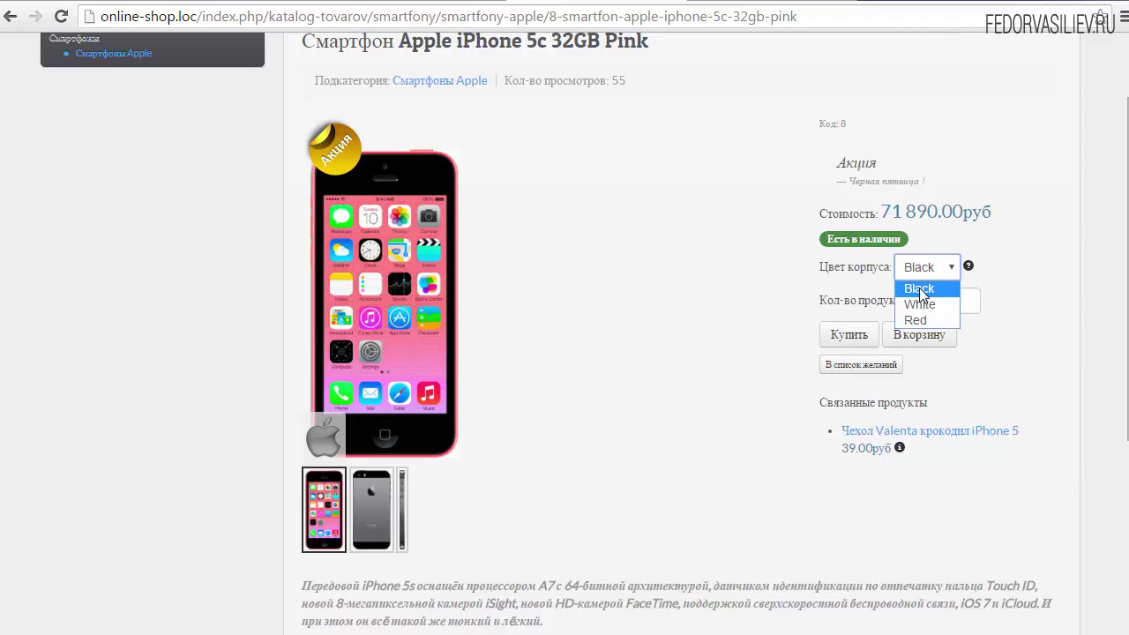
left_click(1019, 276)
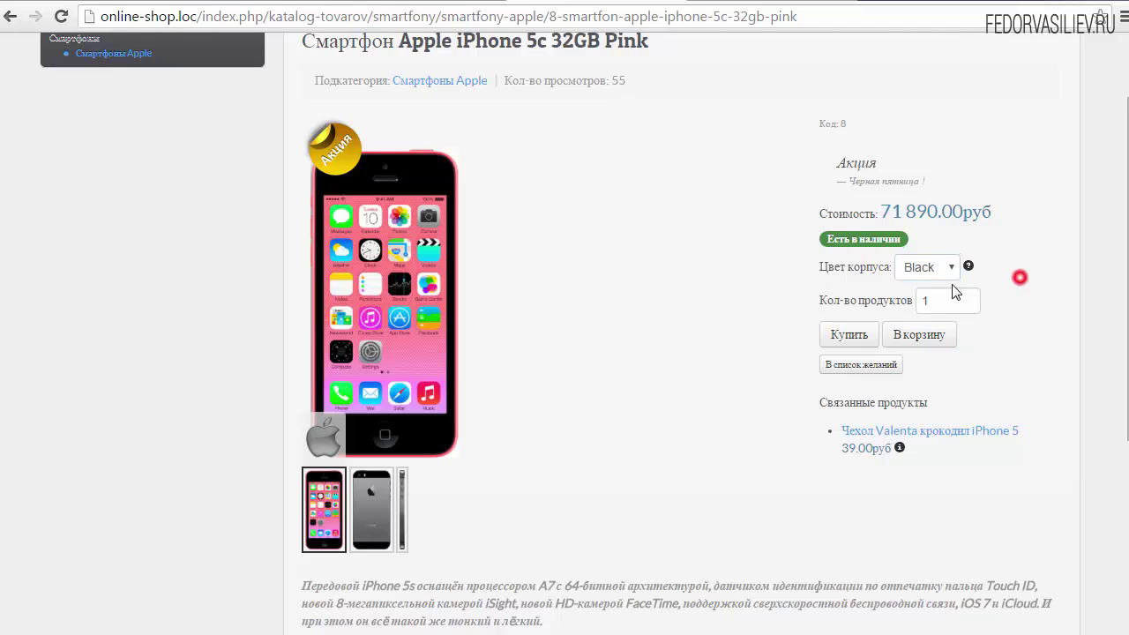
left_click(927, 274)
left_click(1031, 267)
left_click(923, 269)
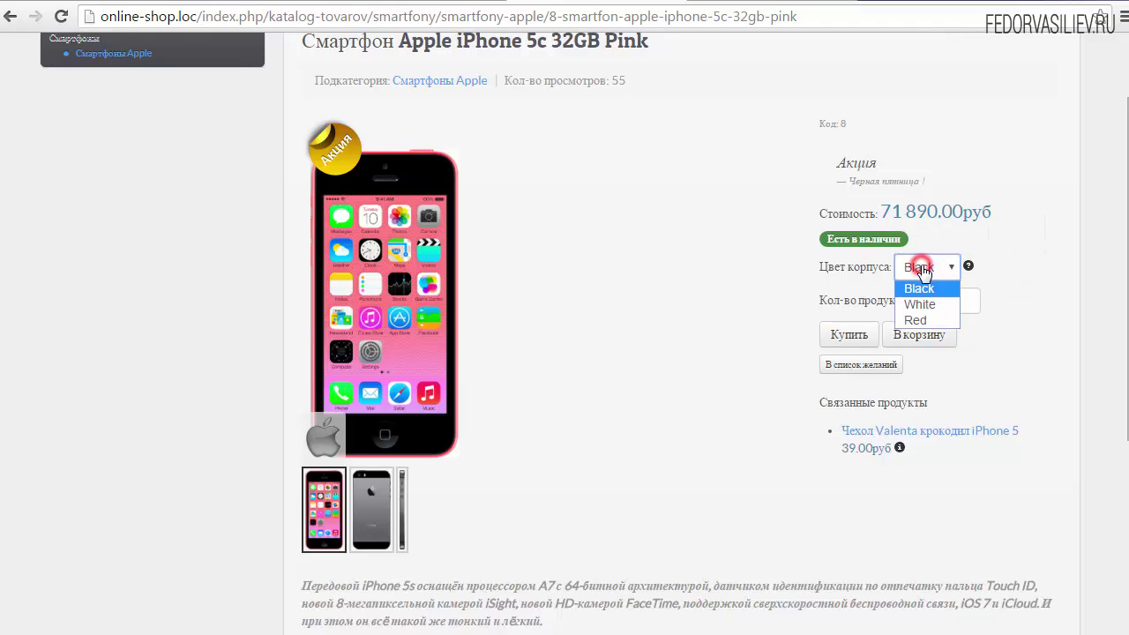
left_click(1017, 274)
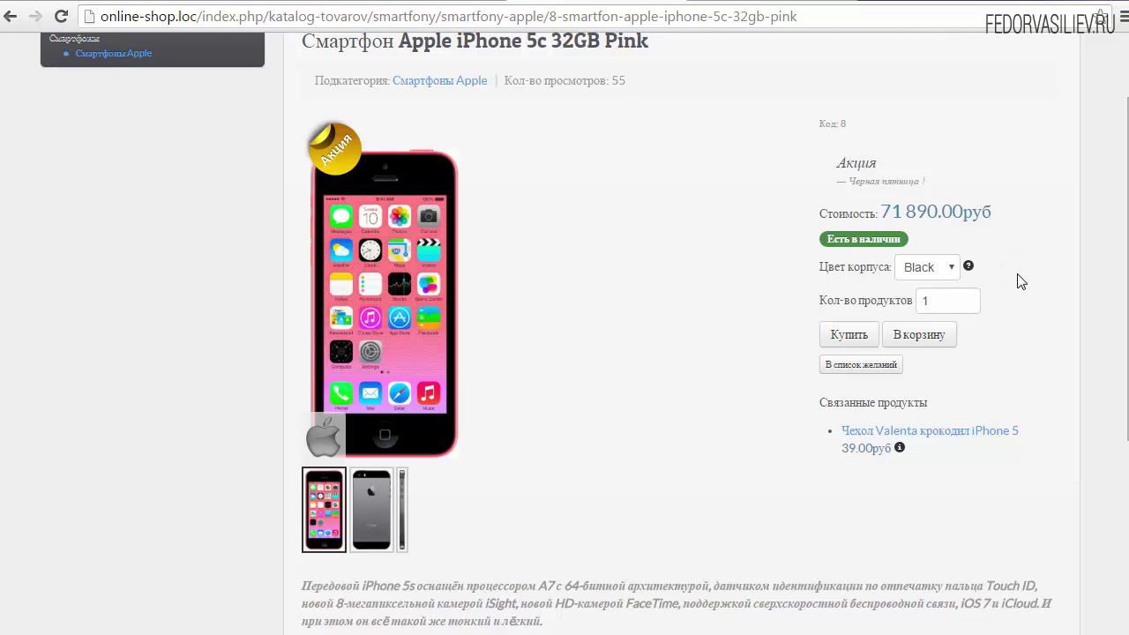
- Choose the White body colour, switch back to Black and check the product price for each
left_click(928, 272)
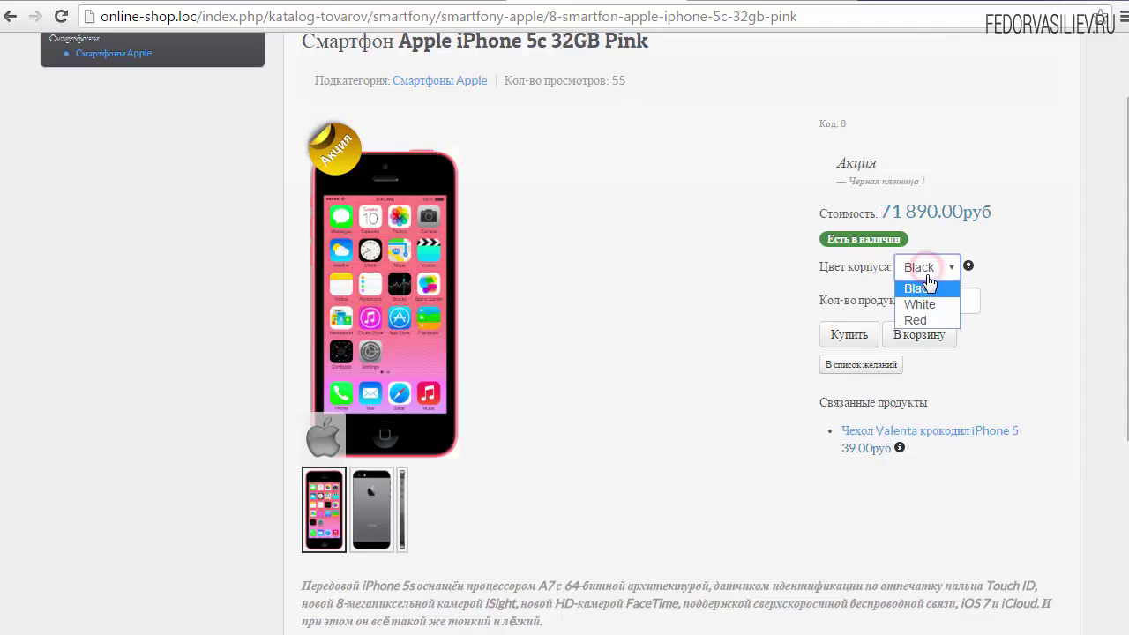
left_click(932, 309)
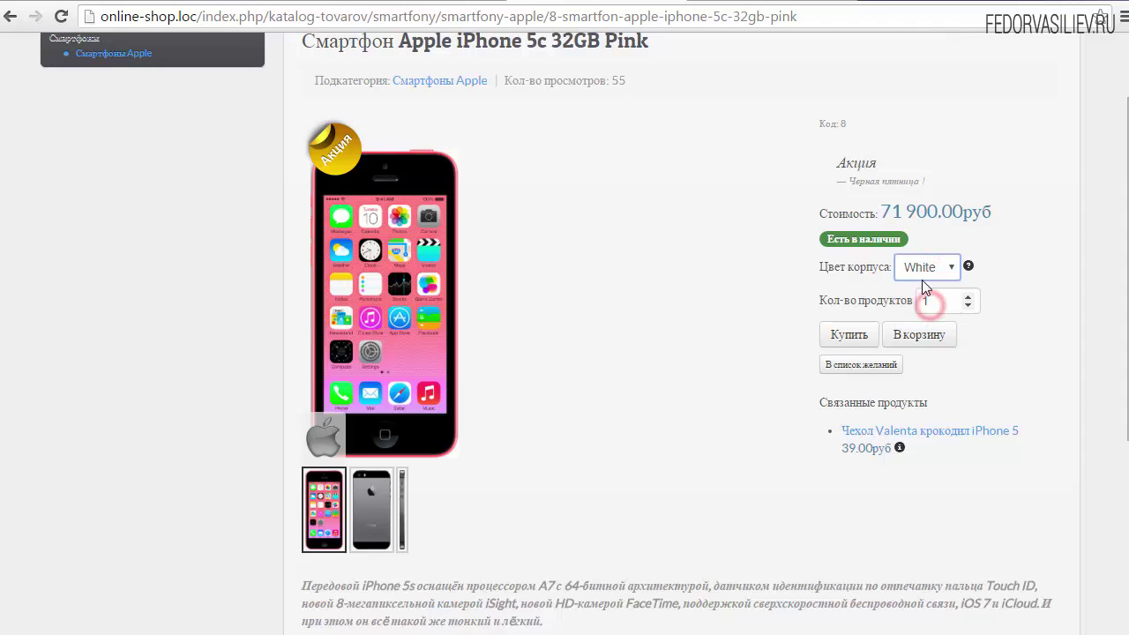
left_click(918, 265)
left_click(922, 288)
left_click_drag(902, 212, 938, 212)
- Alternate the body colour between White and Black several times, finish on White, and compare the price's hundreds
left_click(926, 266)
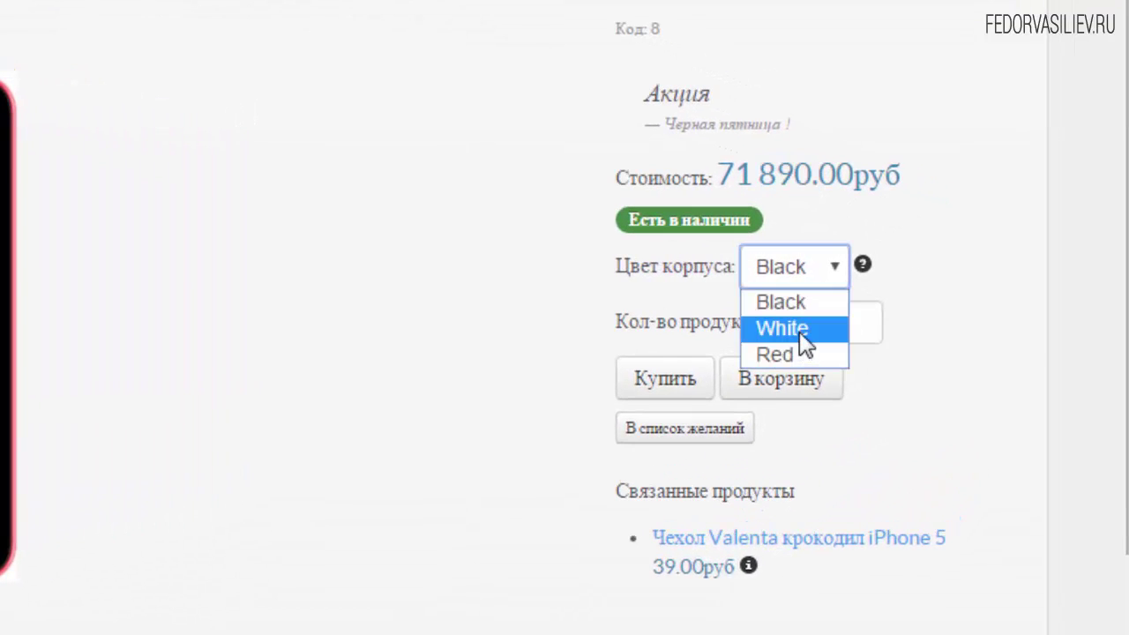
left_click(798, 330)
left_click(776, 253)
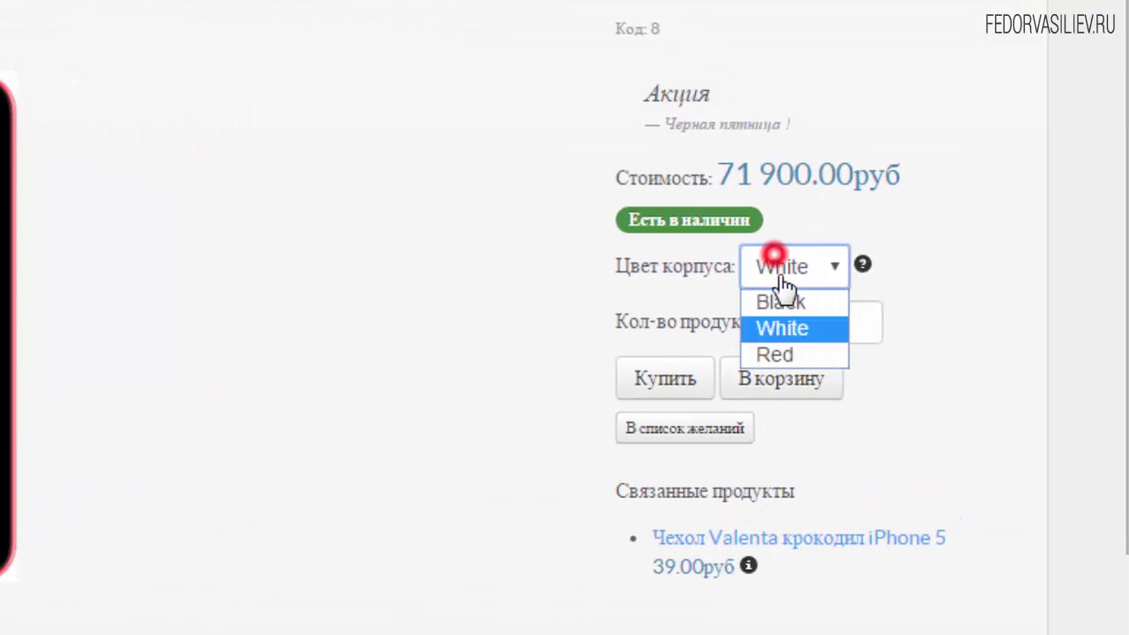
left_click(785, 302)
left_click(785, 272)
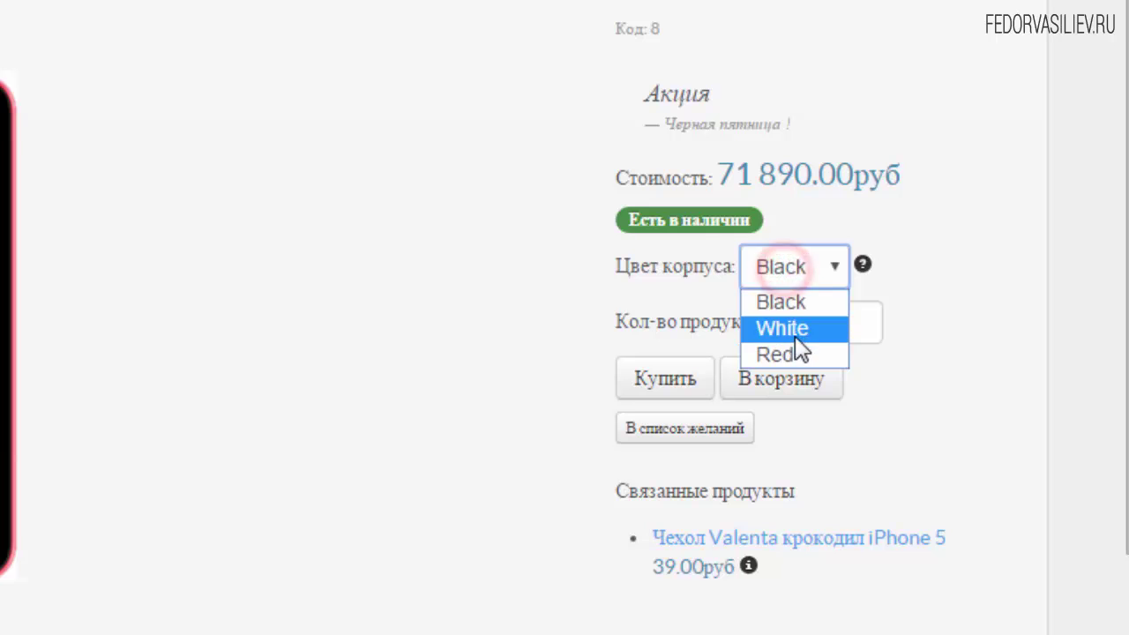
left_click(796, 332)
left_click(778, 263)
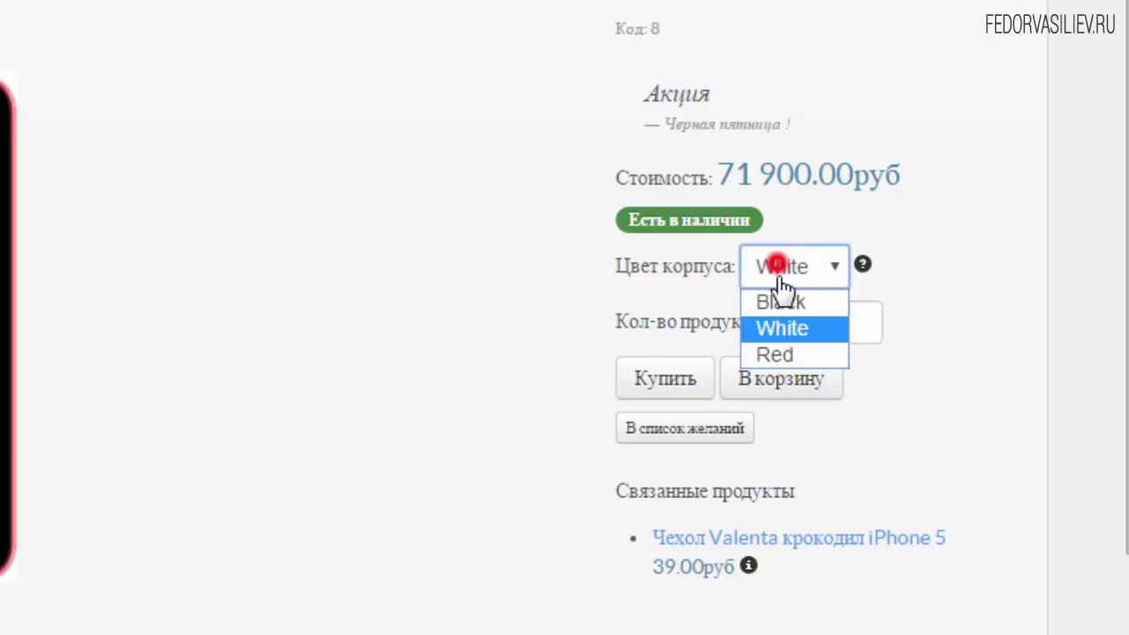
left_click(778, 298)
left_click(788, 279)
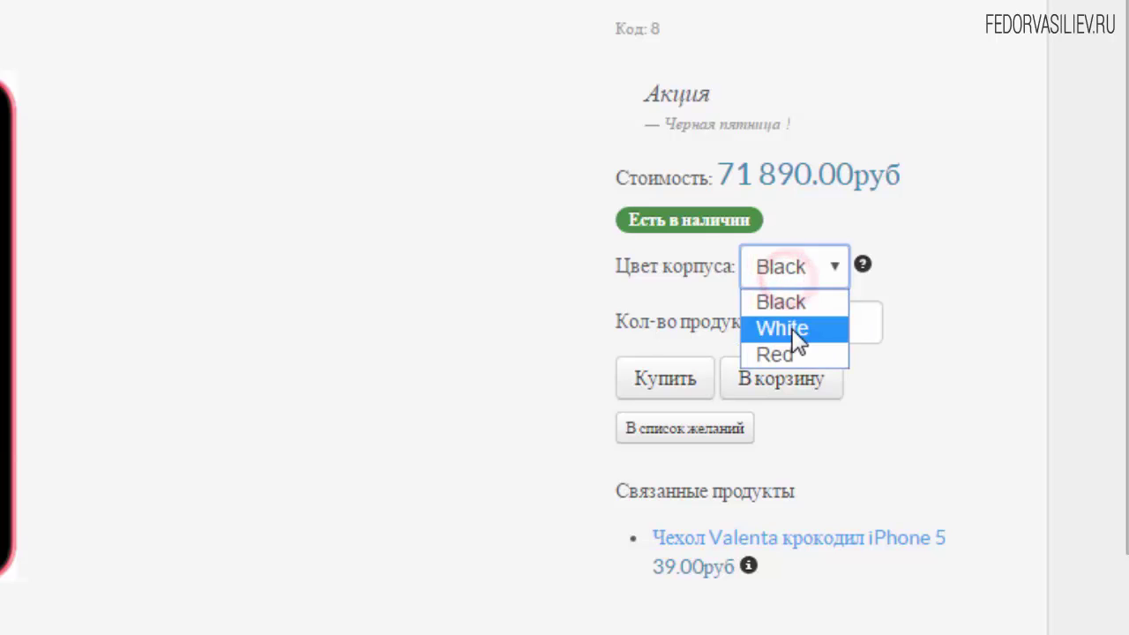
left_click(791, 330)
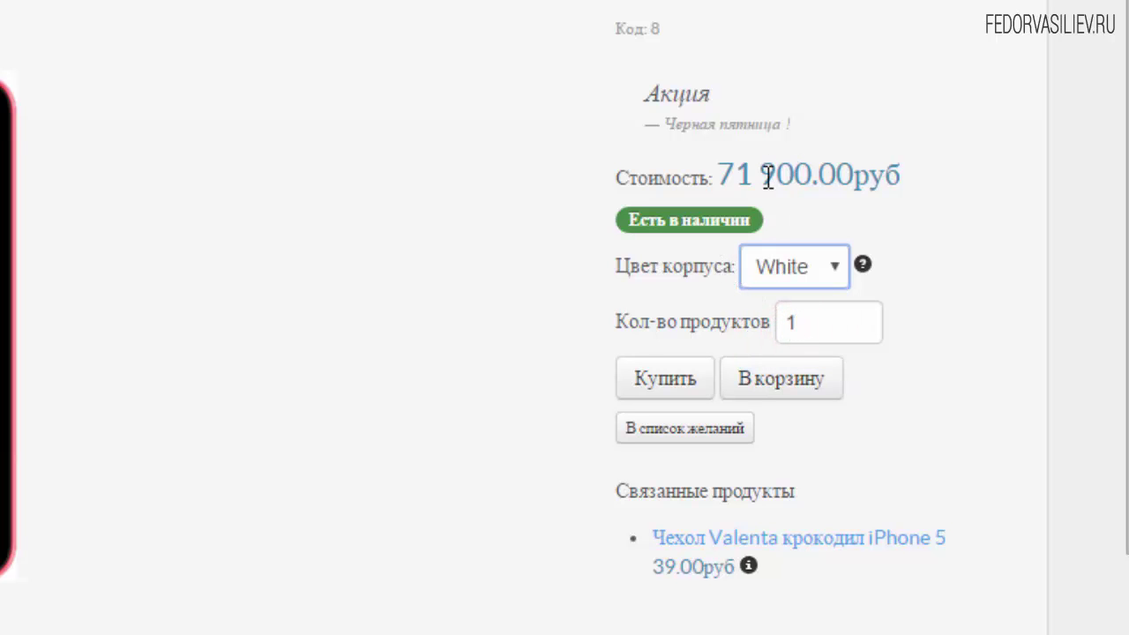
left_click_drag(762, 176, 826, 175)
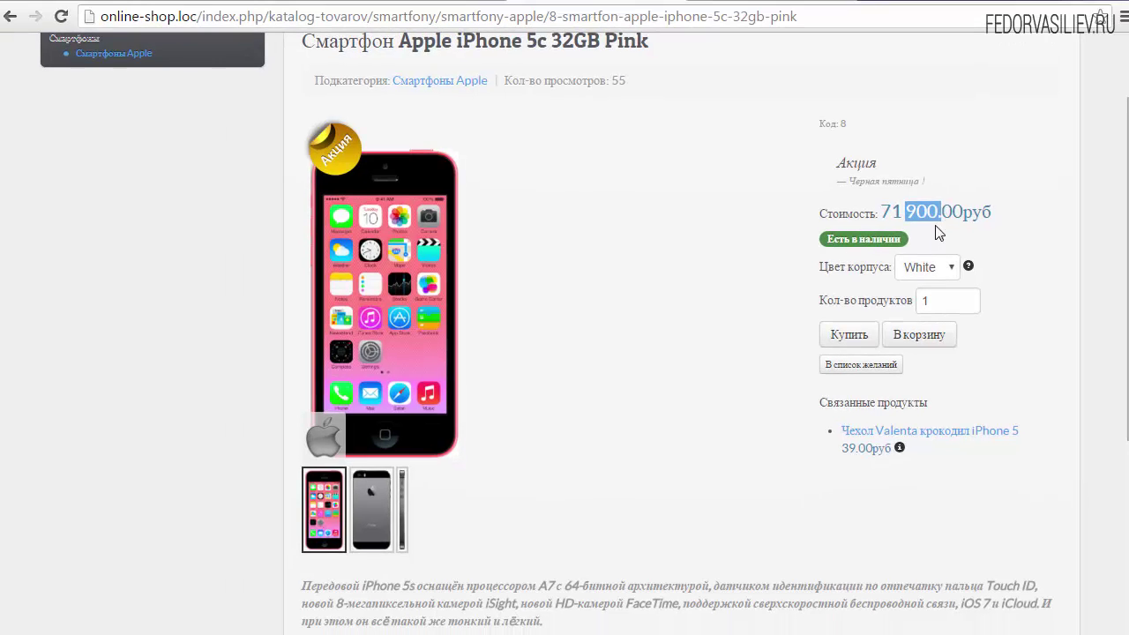
- Choose the Red body colour, return to Black and compare the product prices
left_click(860, 189)
left_click(851, 264)
left_click(919, 321)
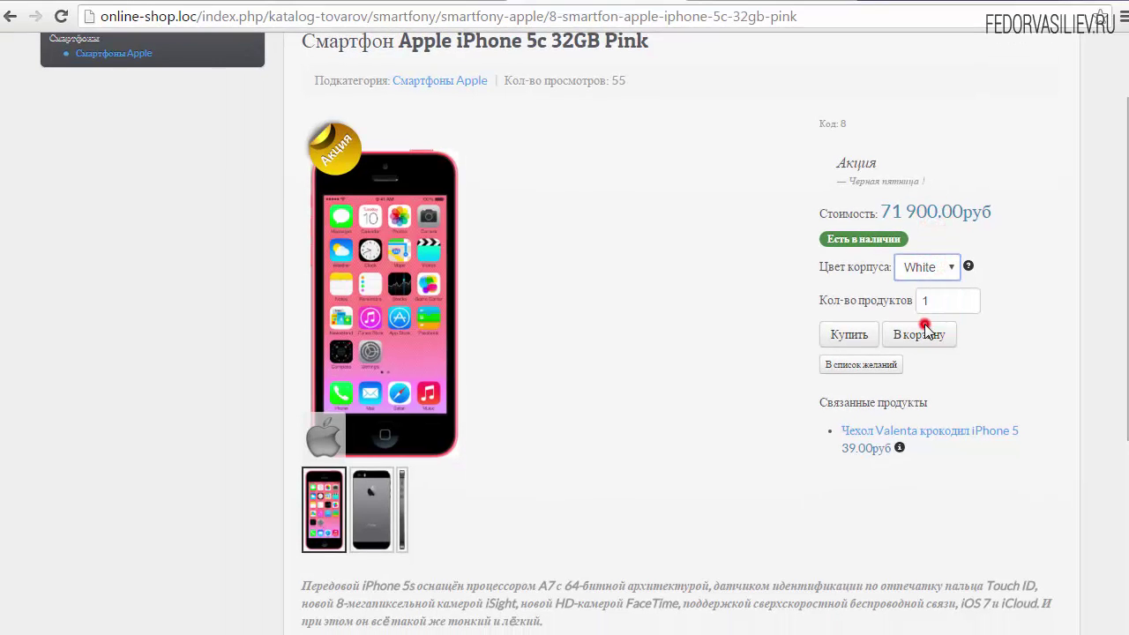
left_click(925, 269)
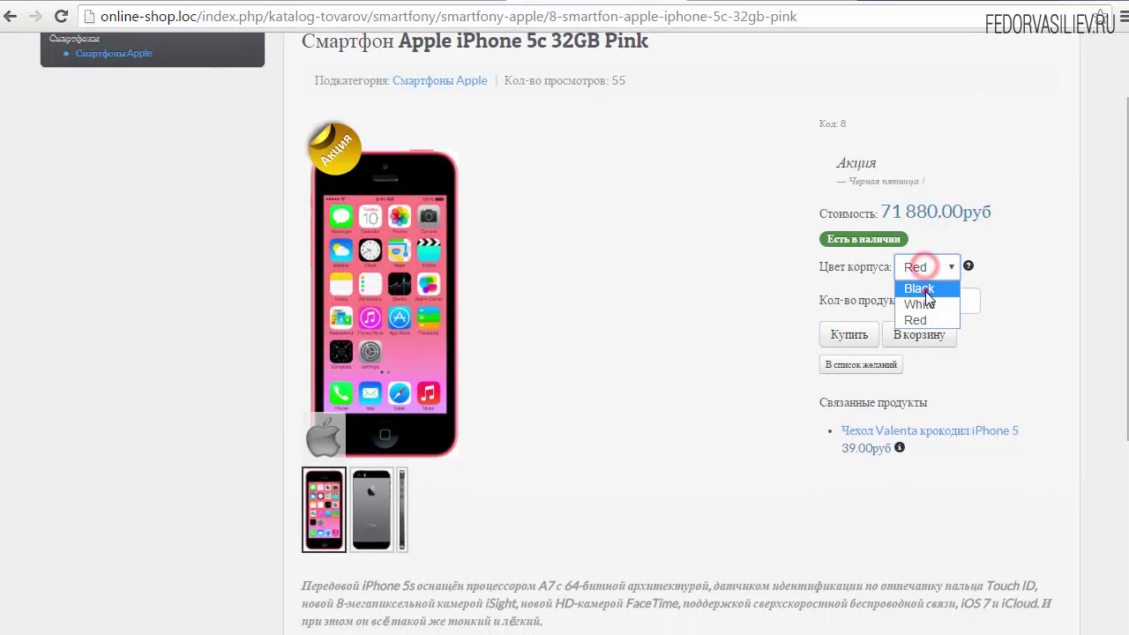
left_click(923, 285)
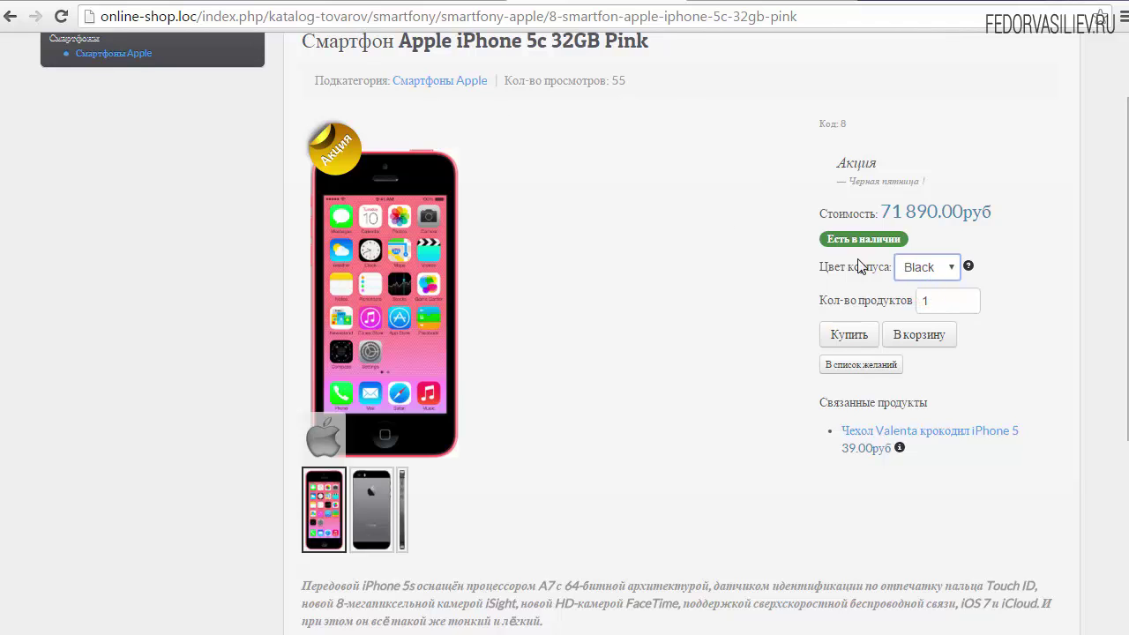
- Open the product's colour list for editing in the Joomla administration and change the black variant's displayed name to "Черный"
left_click(445, 4)
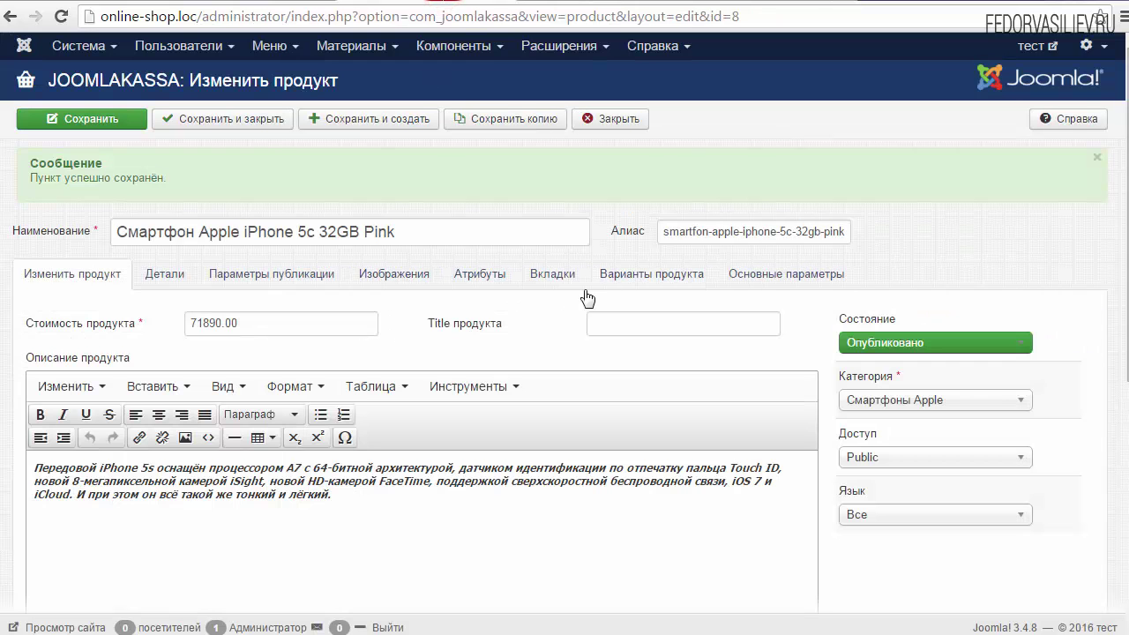
left_click(643, 275)
left_click(313, 349)
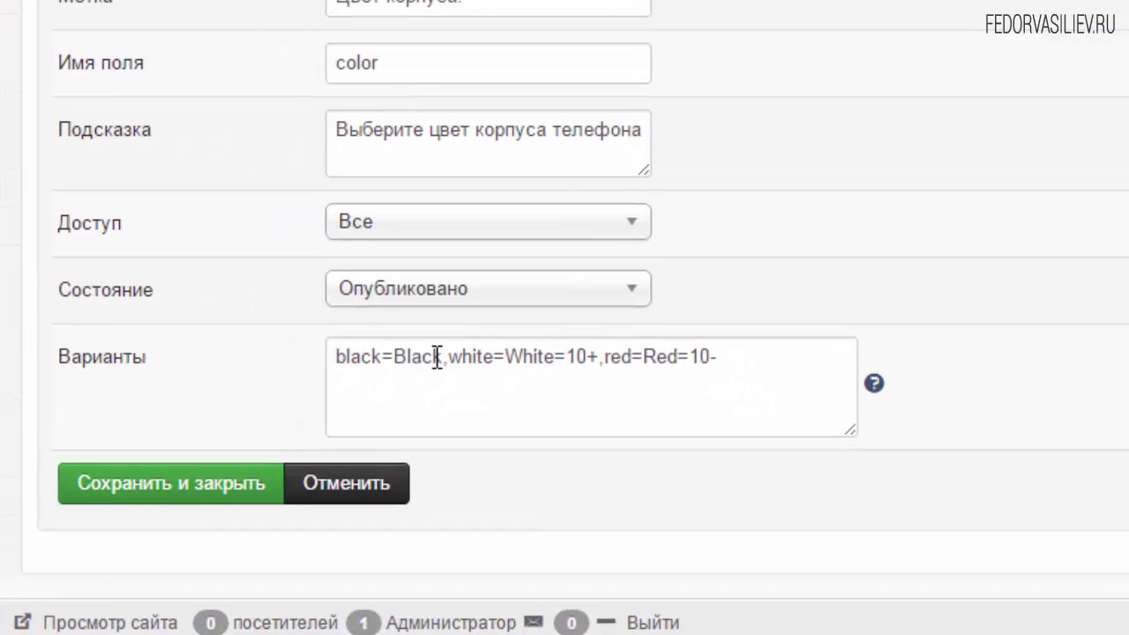
double_click(379, 355)
left_click(336, 354)
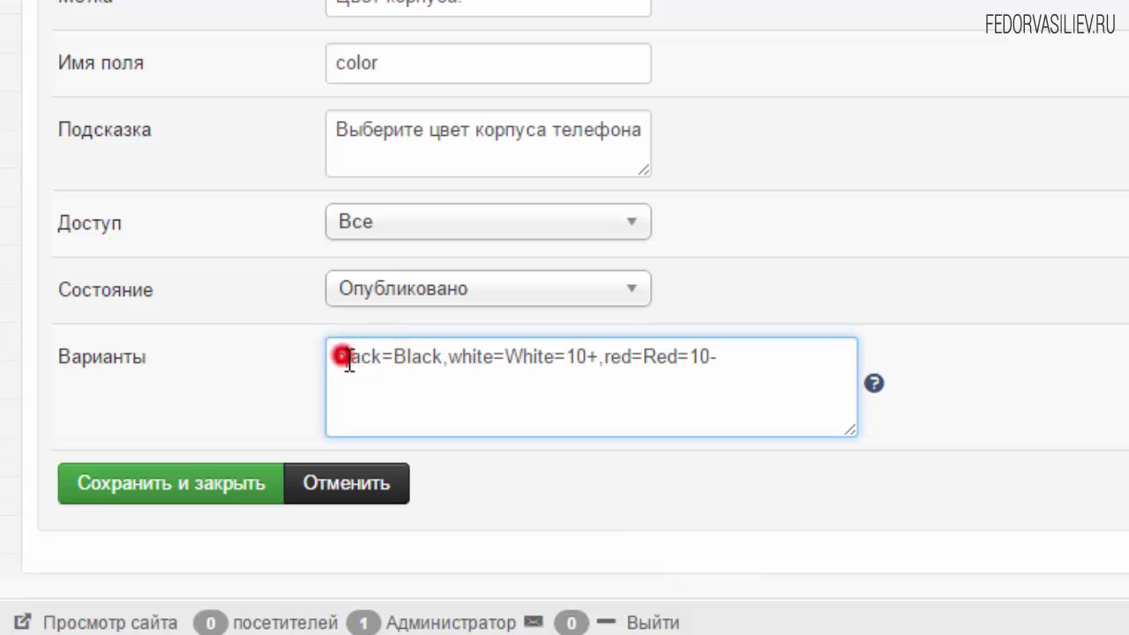
double_click(438, 356)
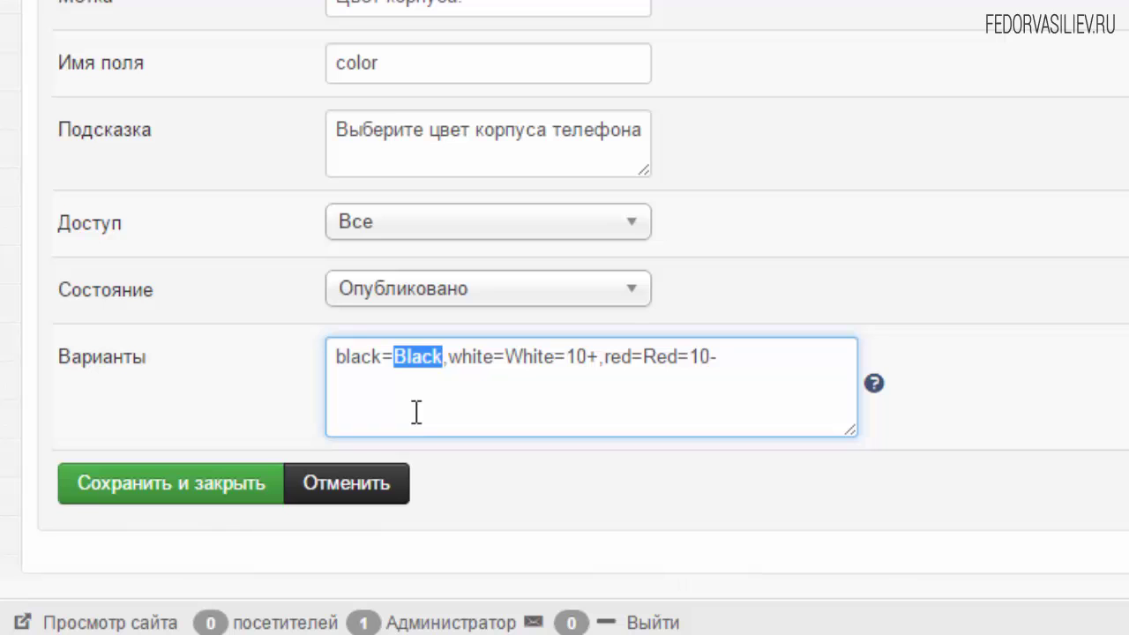
type("Черный")
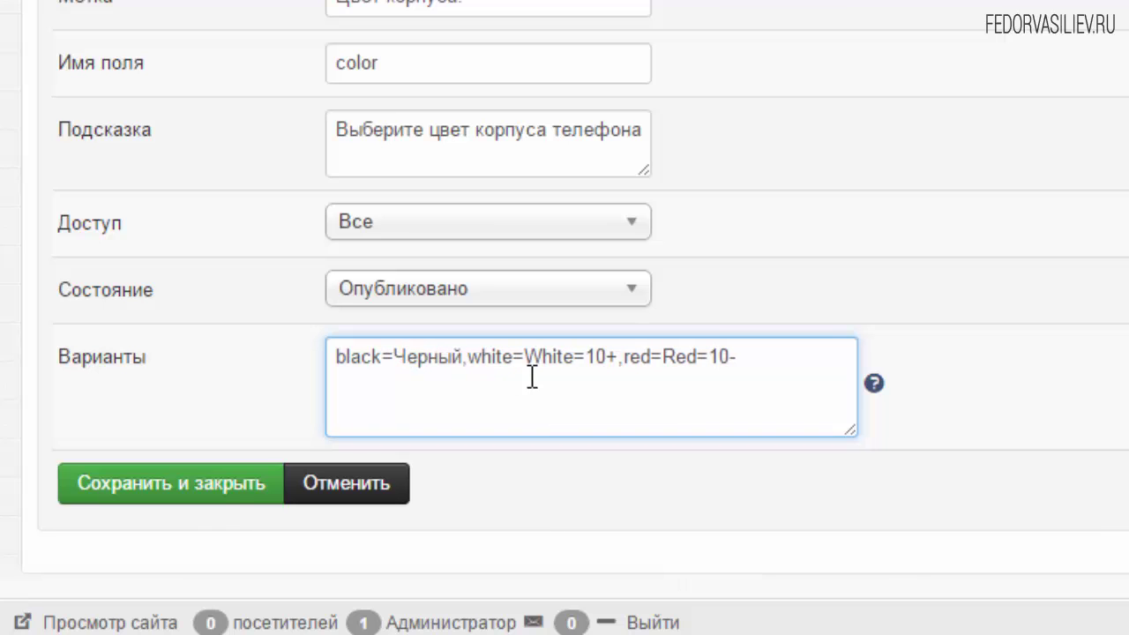
- Change the displayed names of the white and red variants to "Белый" and "Красный"
left_click_drag(526, 356, 573, 356)
type("Белый")
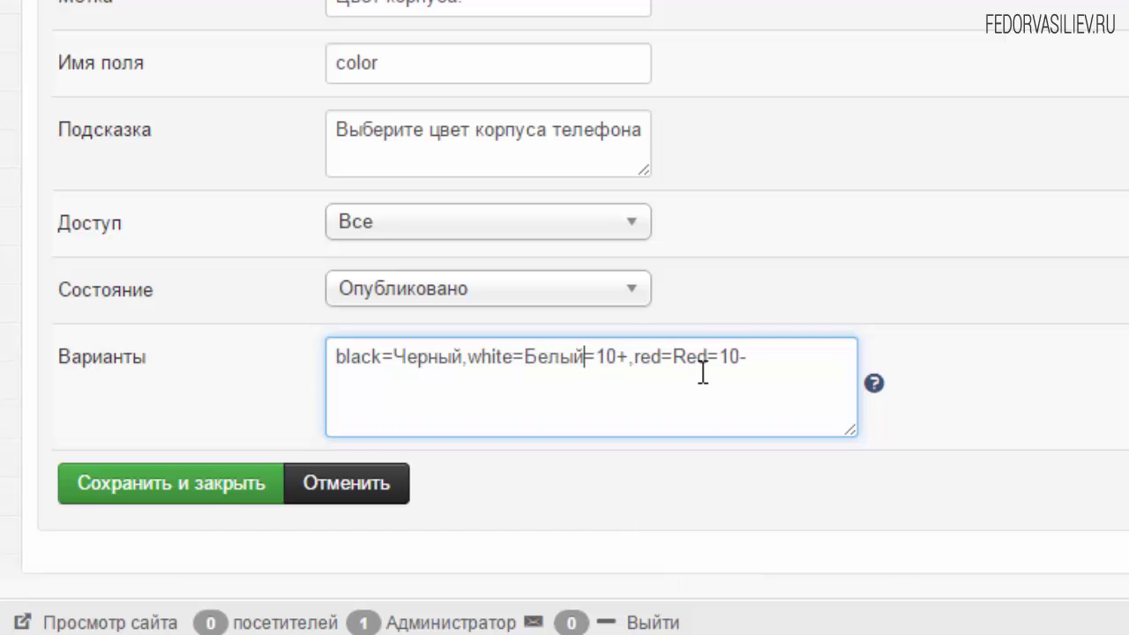
left_click(706, 358)
double_click(706, 357)
type("Красный")
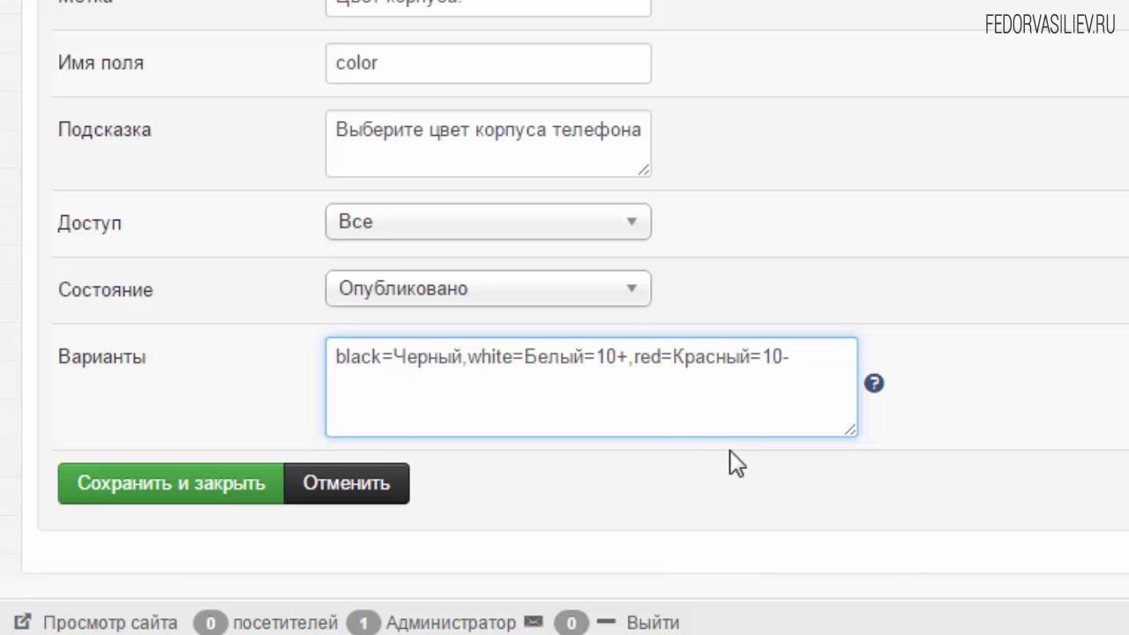
- Review the separators between the variants' parts and set the white variant's surcharge to 500
double_click(750, 359)
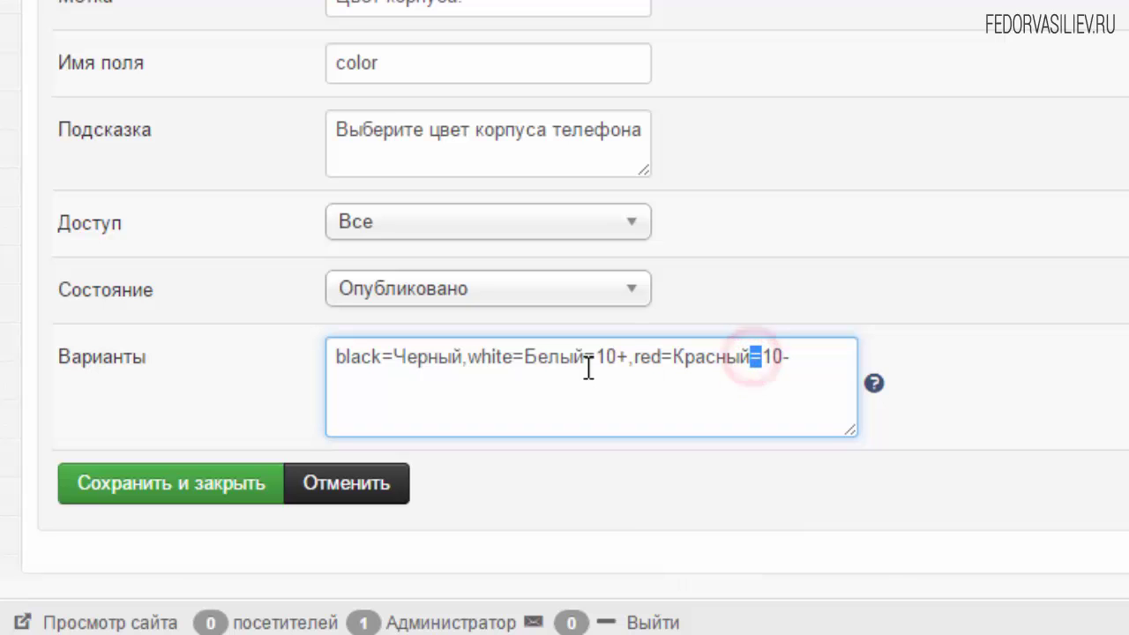
double_click(631, 358)
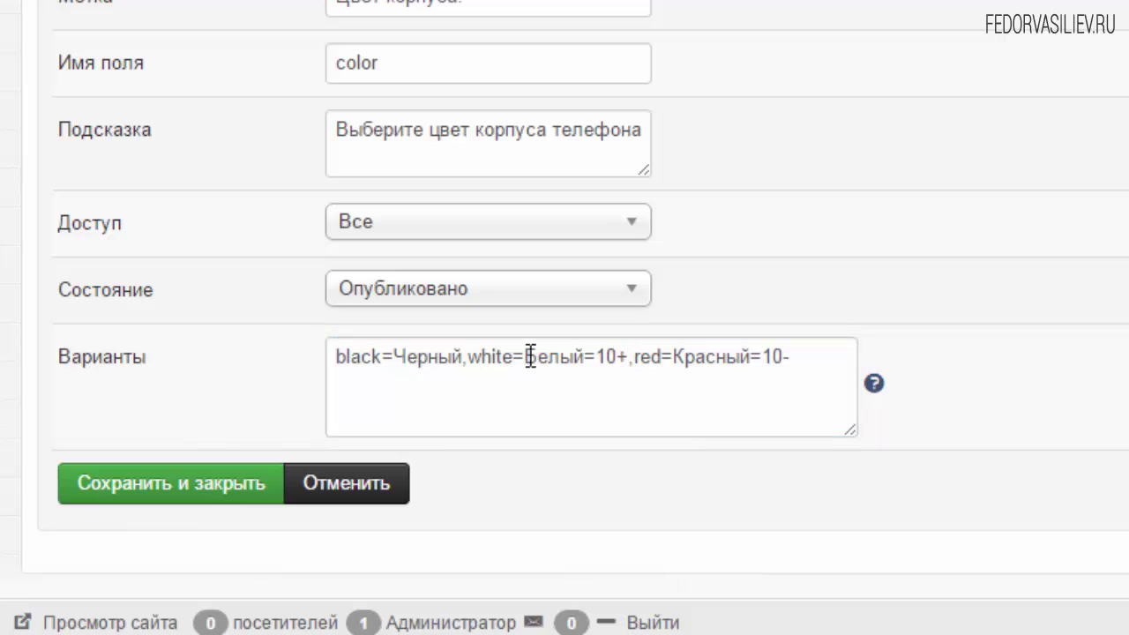
left_click_drag(525, 357, 580, 362)
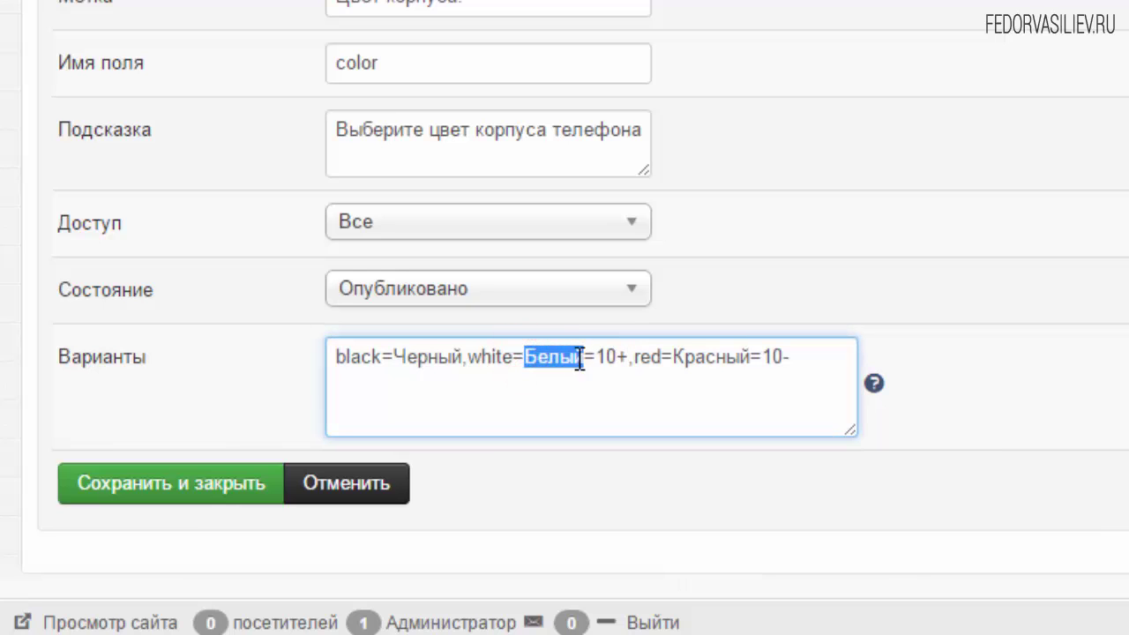
left_click(566, 360)
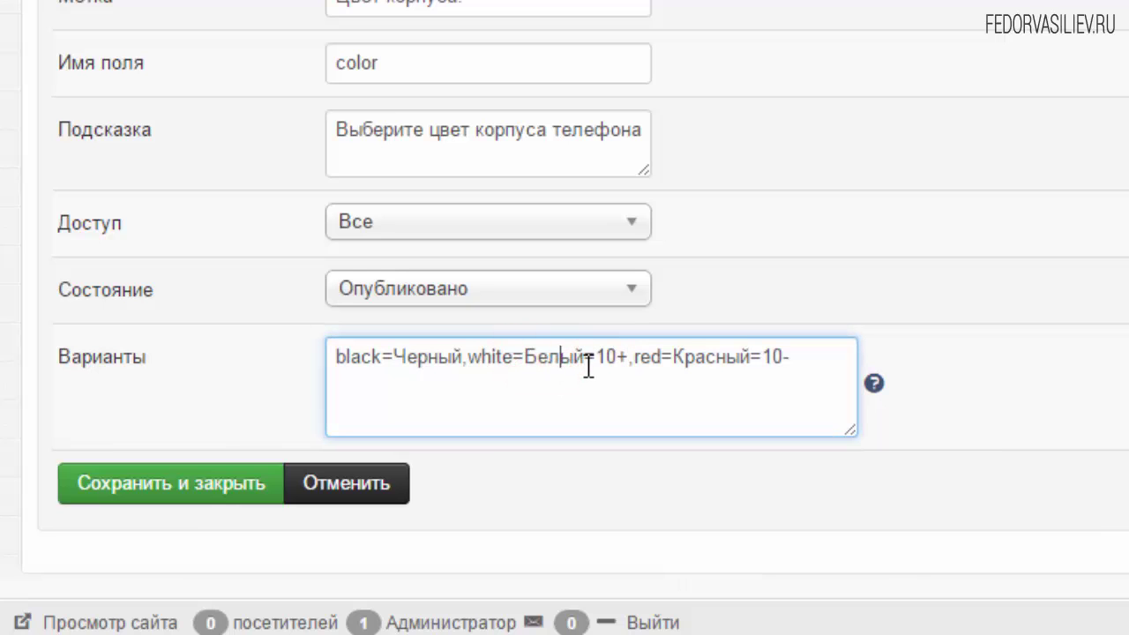
left_click_drag(598, 356, 607, 356)
double_click(600, 363)
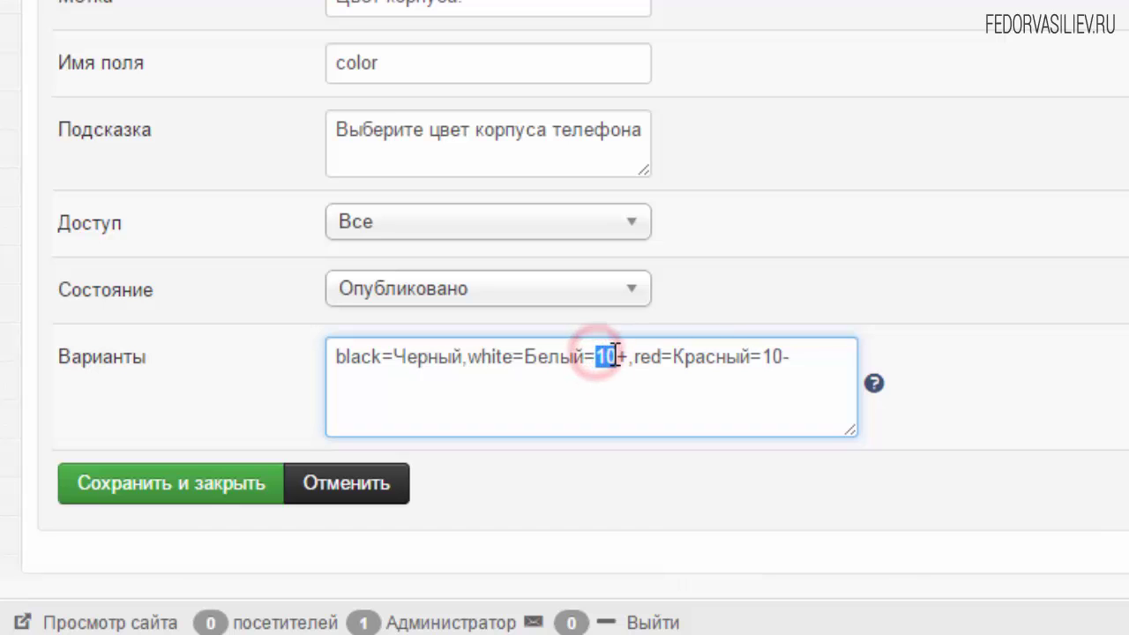
type("500")
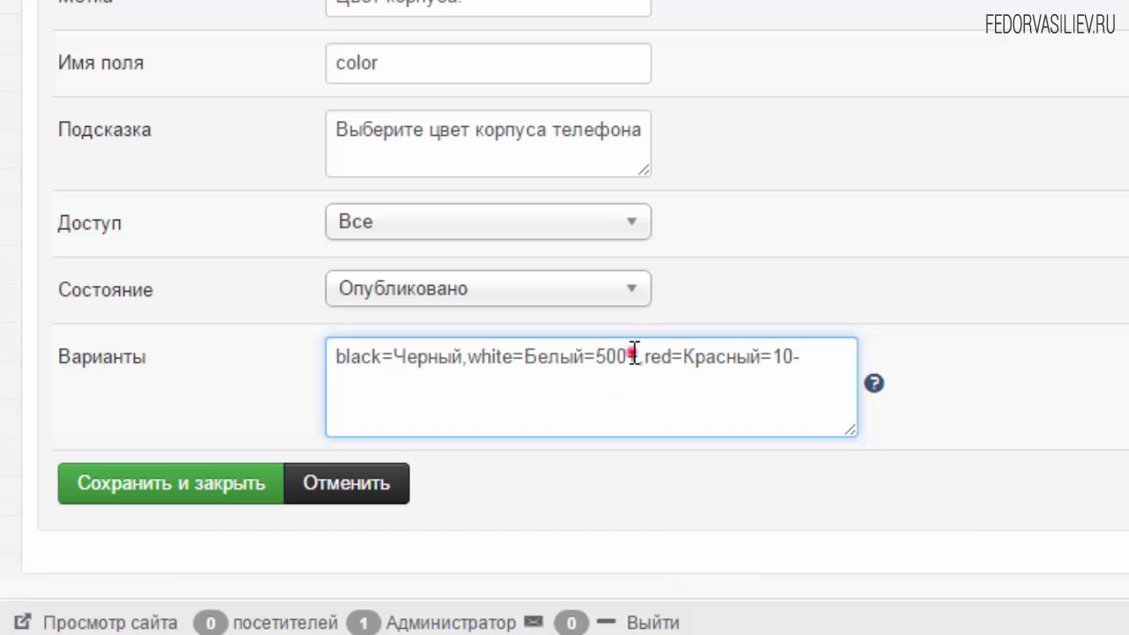
left_click(594, 361)
mouse_move(626, 356)
left_mouse_down()
mouse_move(638, 356)
mouse_move(624, 356)
left_mouse_up()
left_click(599, 356)
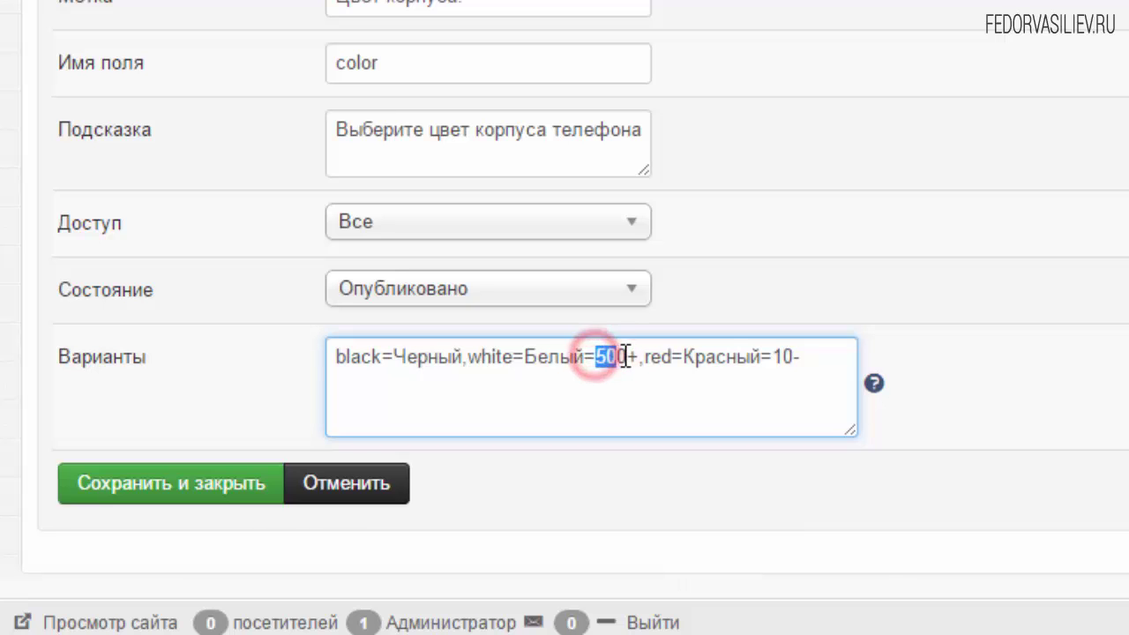
left_click(607, 356)
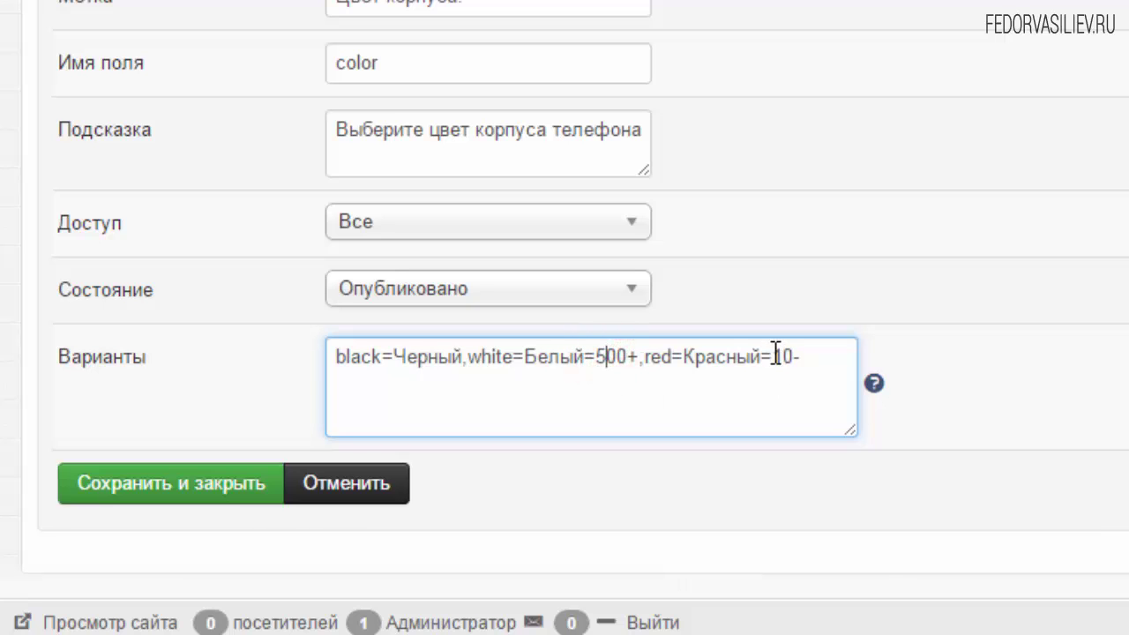
- Set the red variant's discount to 100, then save the colour list and the product
left_click_drag(797, 356, 779, 359)
left_click(781, 357)
type("0")
left_click(250, 492)
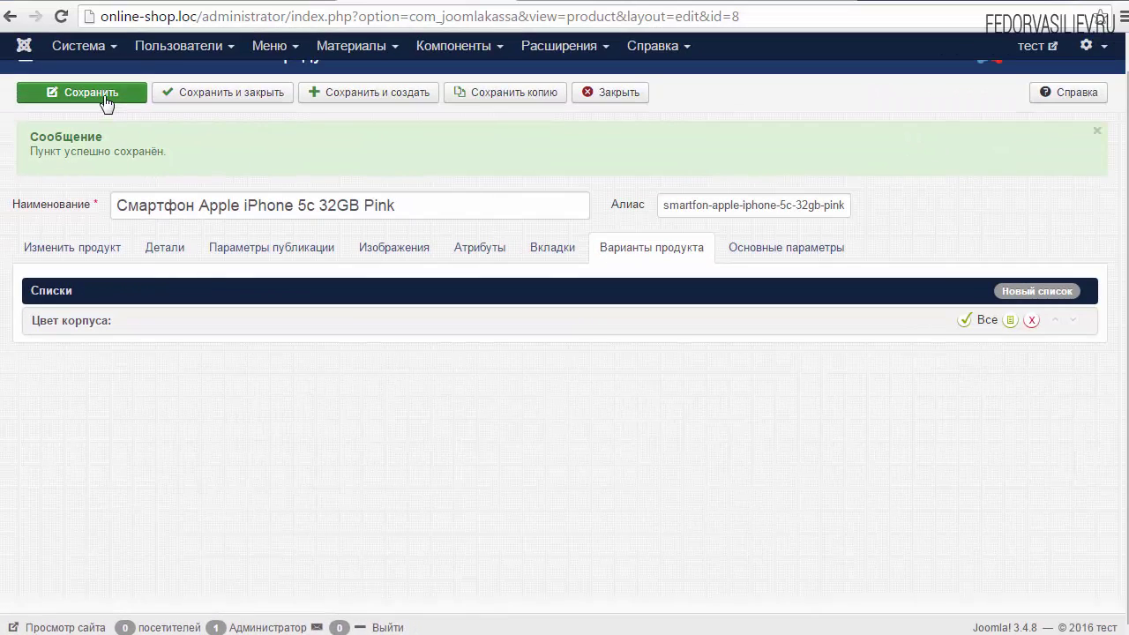
left_click(115, 95)
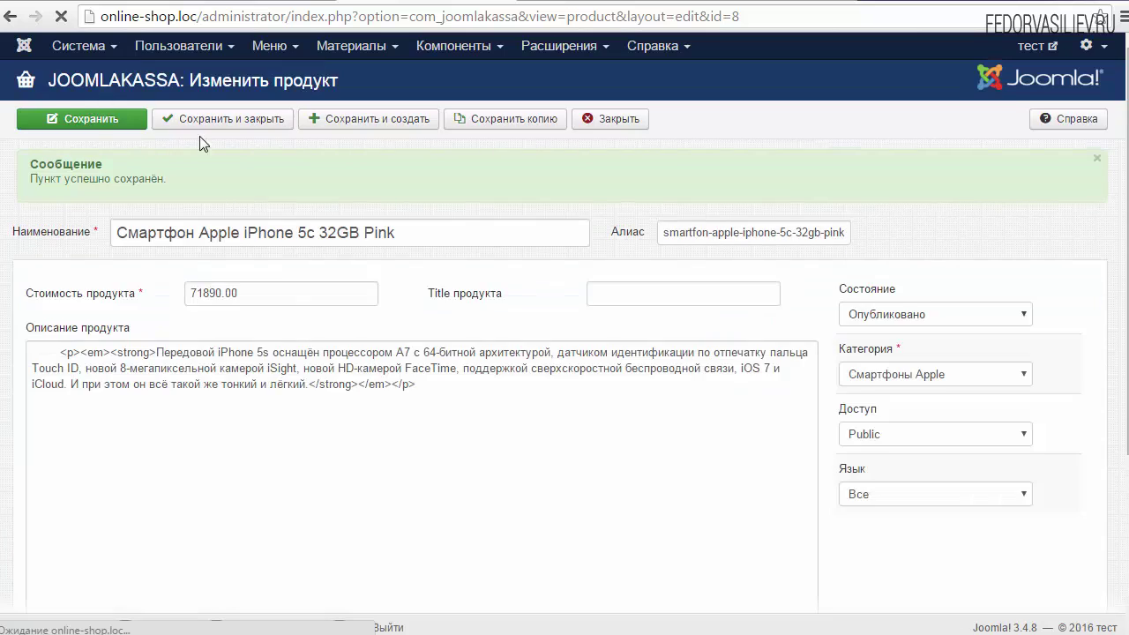
- Switch to the storefront product page, reload it and select the white and red body colours in turn to compare their prices
key("ctrl+Tab")
left_click(60, 18)
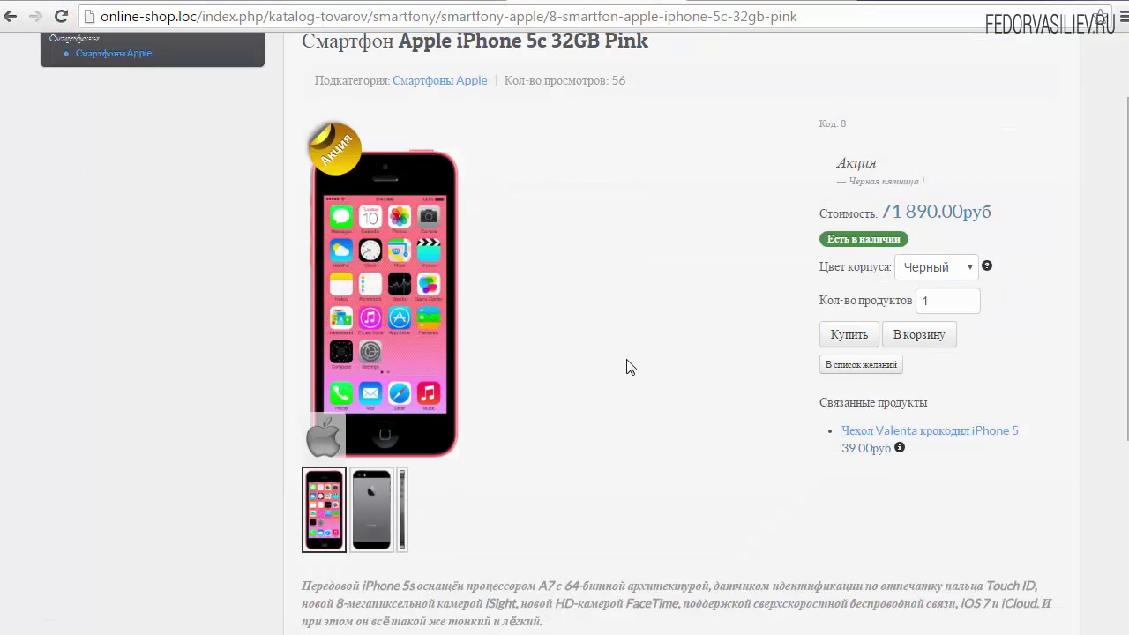
left_click(974, 273)
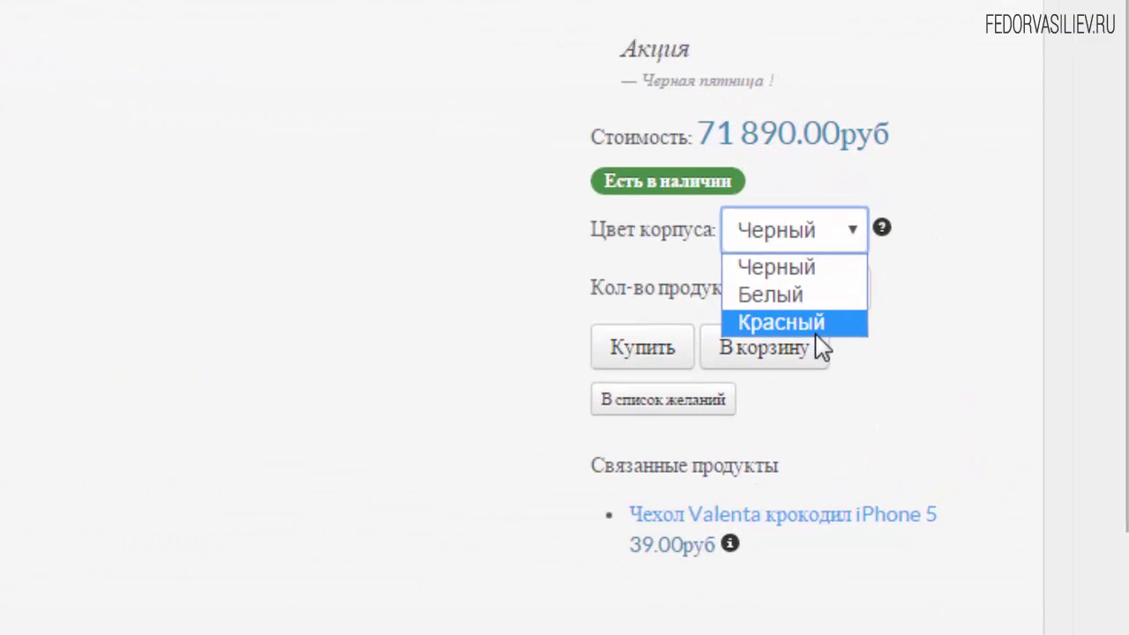
left_click(767, 297)
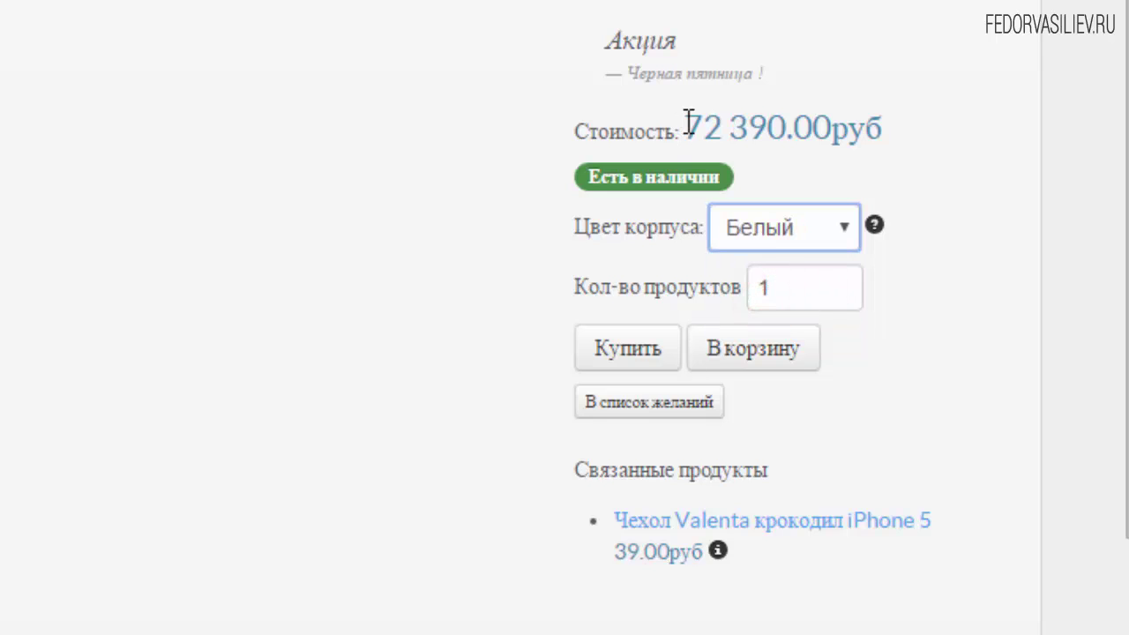
left_click(791, 229)
left_click(776, 320)
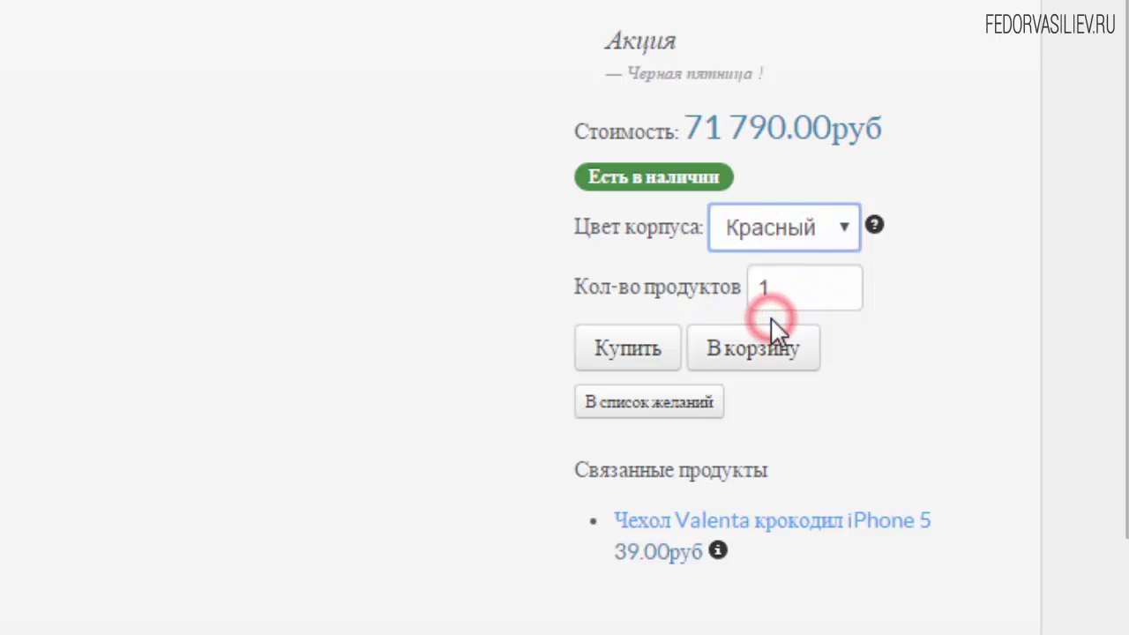
left_click(766, 231)
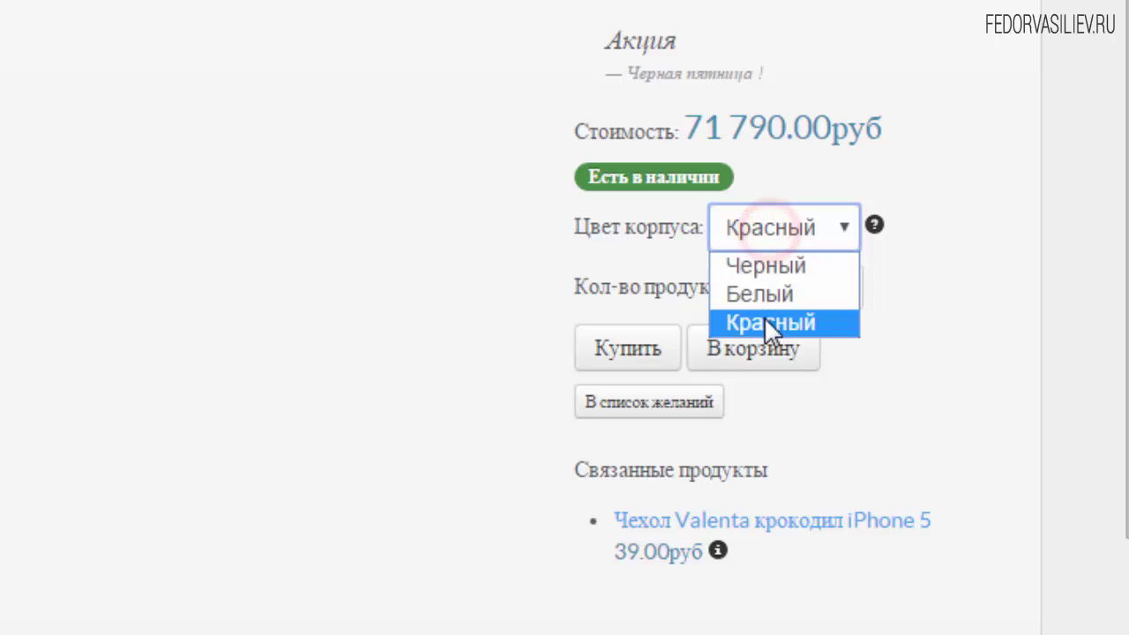
left_click(764, 296)
left_click(783, 227)
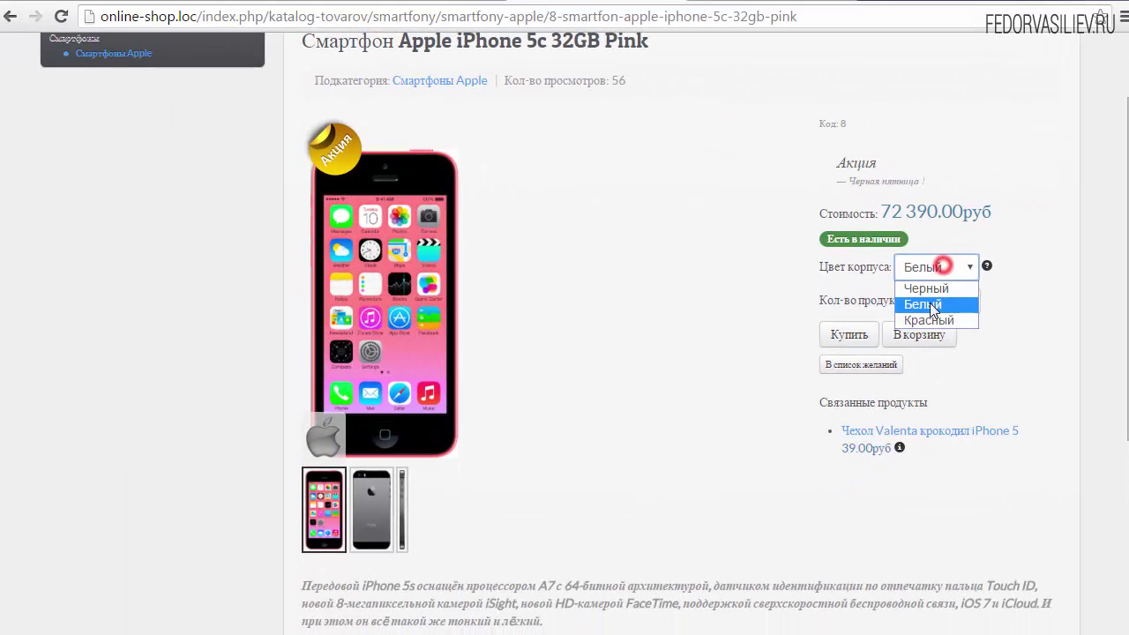
left_click(928, 323)
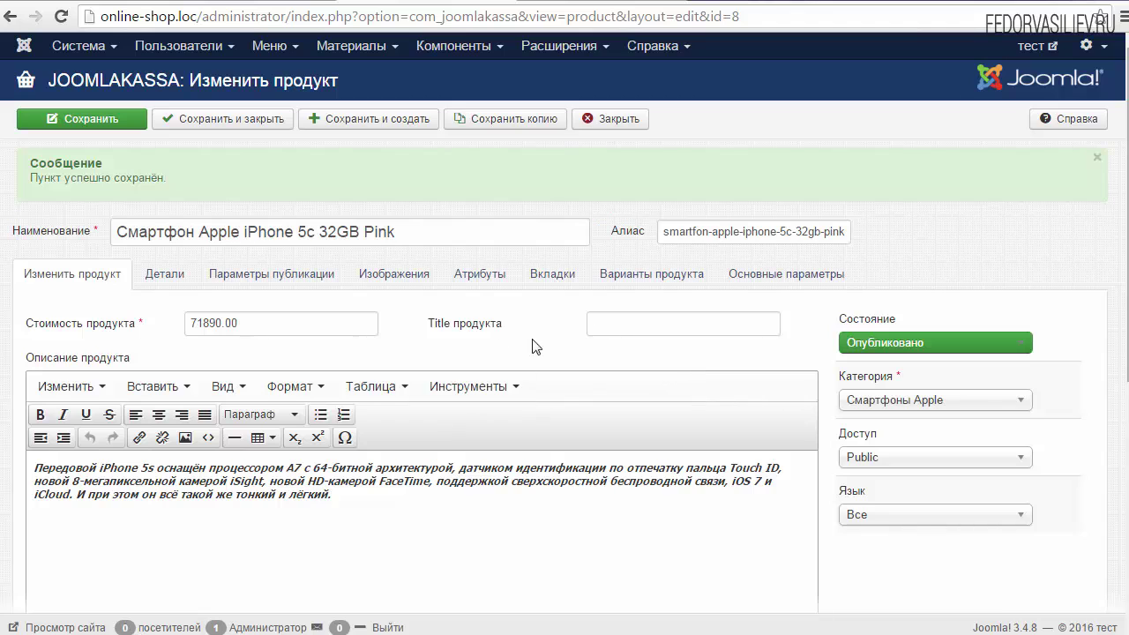
- Reopen the "Цвет корпуса:" list in the product's administration form and add a comma after the last variant
left_click(596, 280)
left_click(227, 354)
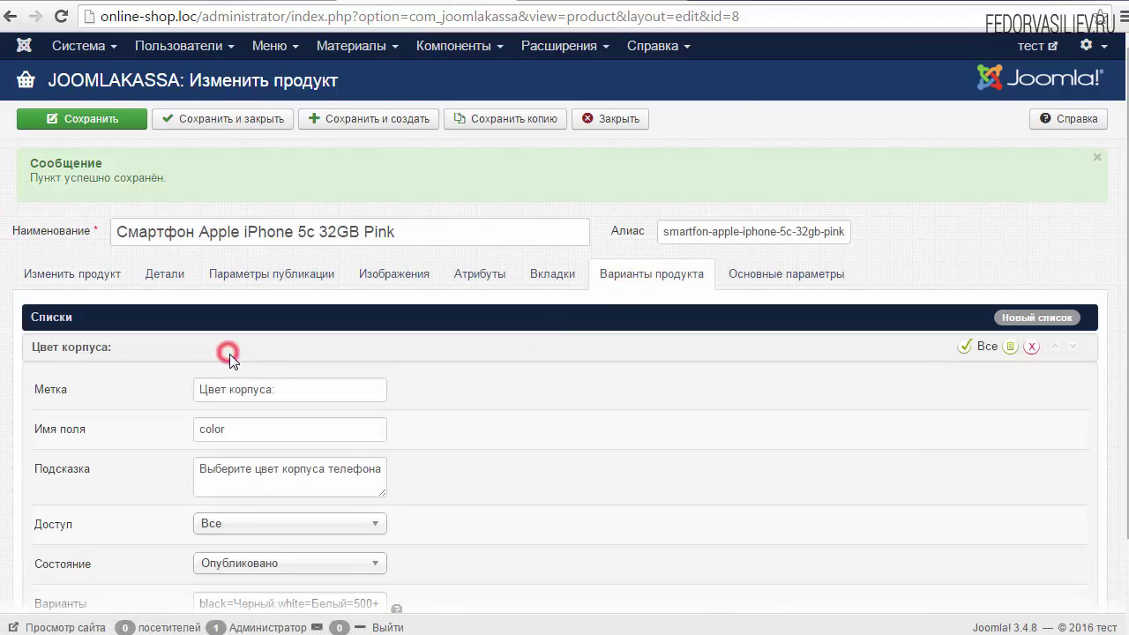
scroll(456, 426, "down", 2)
left_click(380, 491)
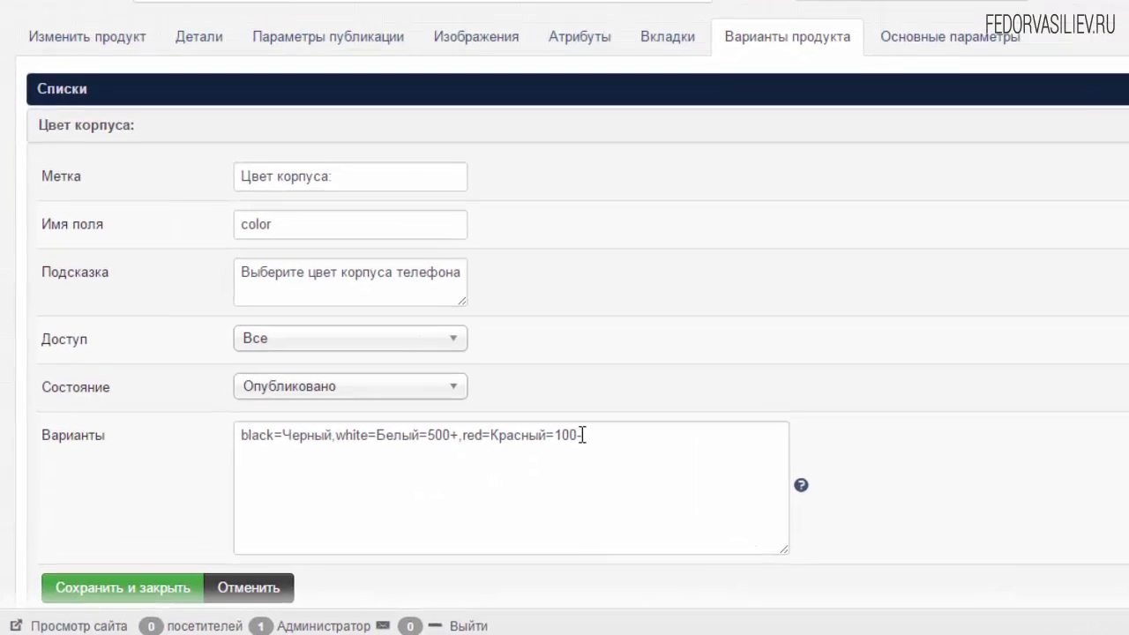
left_click(483, 469)
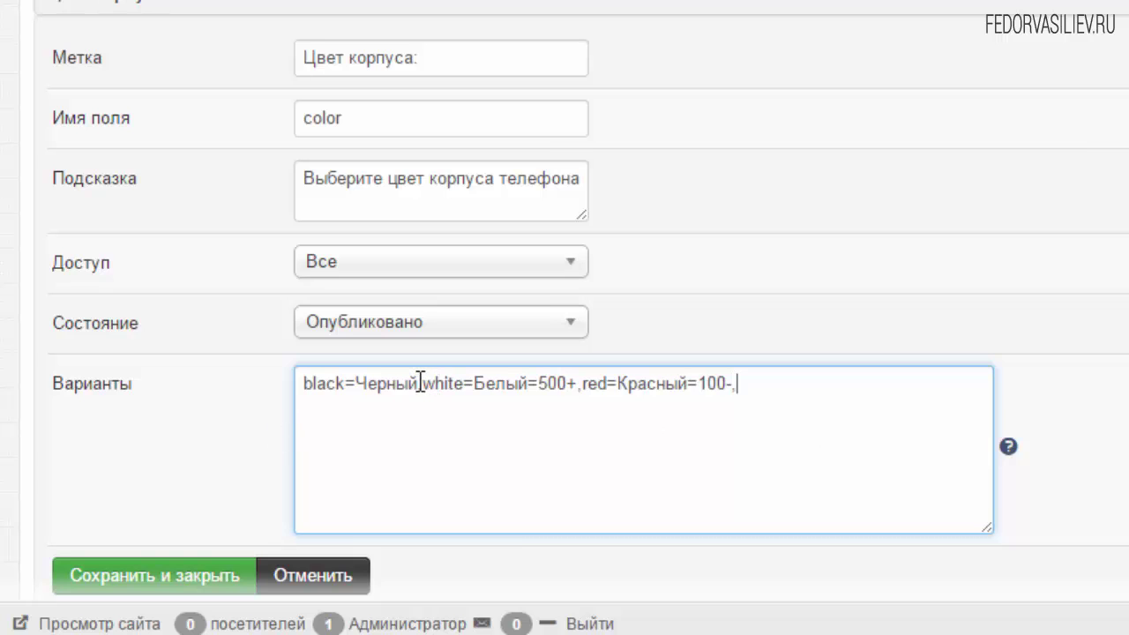
- Copy the "black=Черный" entry and paste it at the end of the variants
left_click_drag(422, 384, 343, 379)
right_click(342, 377)
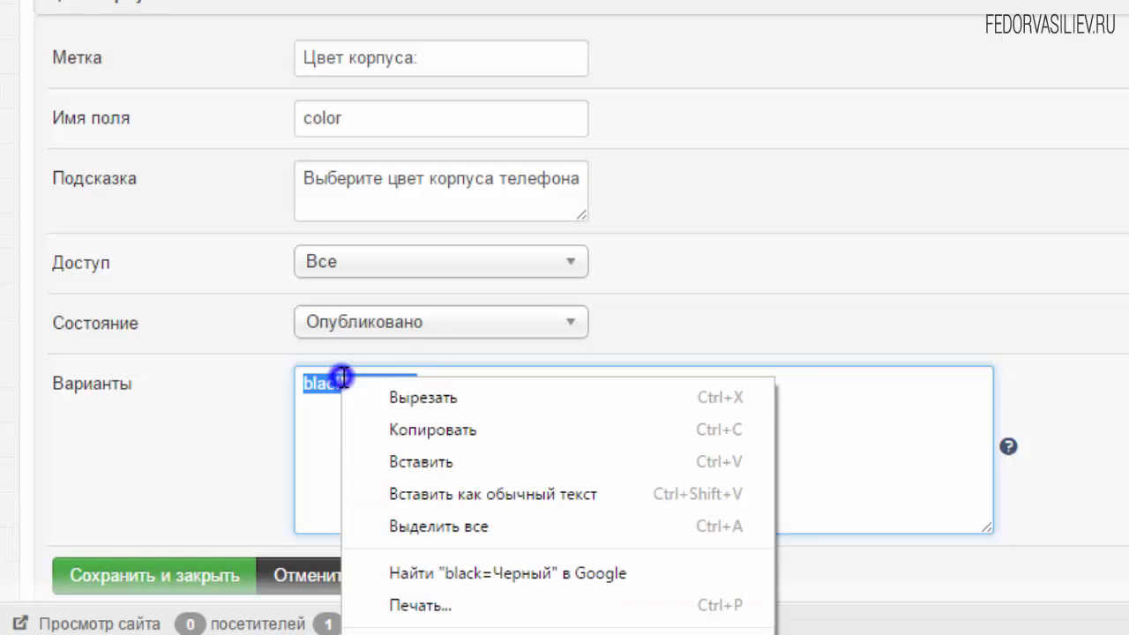
left_click(411, 429)
left_click(755, 383)
right_click(754, 383)
left_click(829, 547)
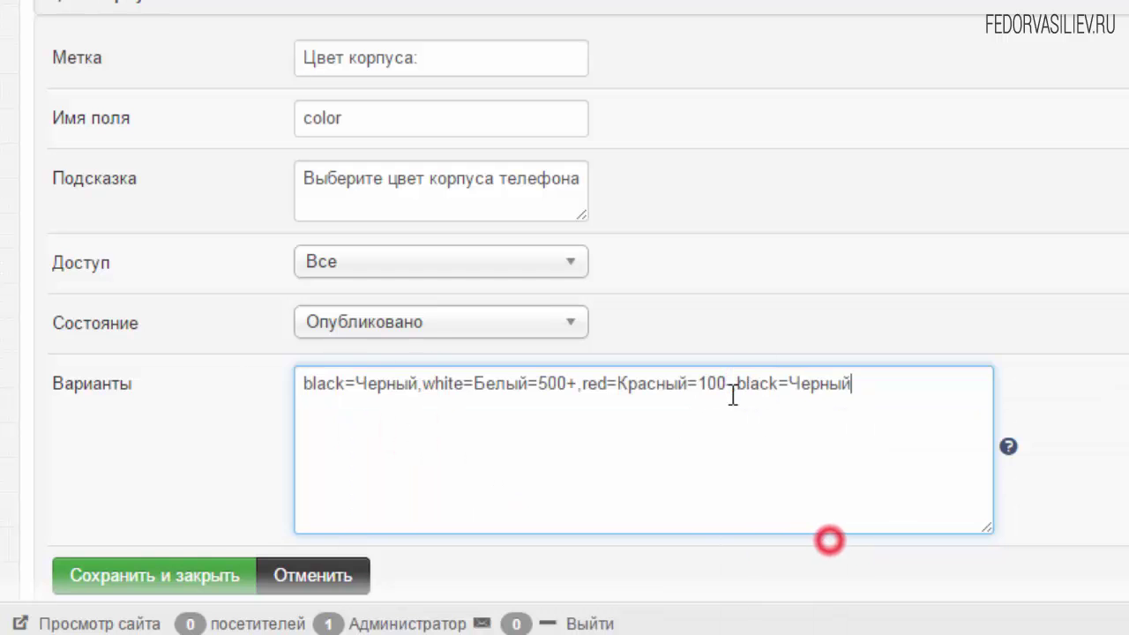
- Change the pasted variant's value to "bla" and its displayed name to "Розовый"
left_click_drag(778, 384, 763, 387)
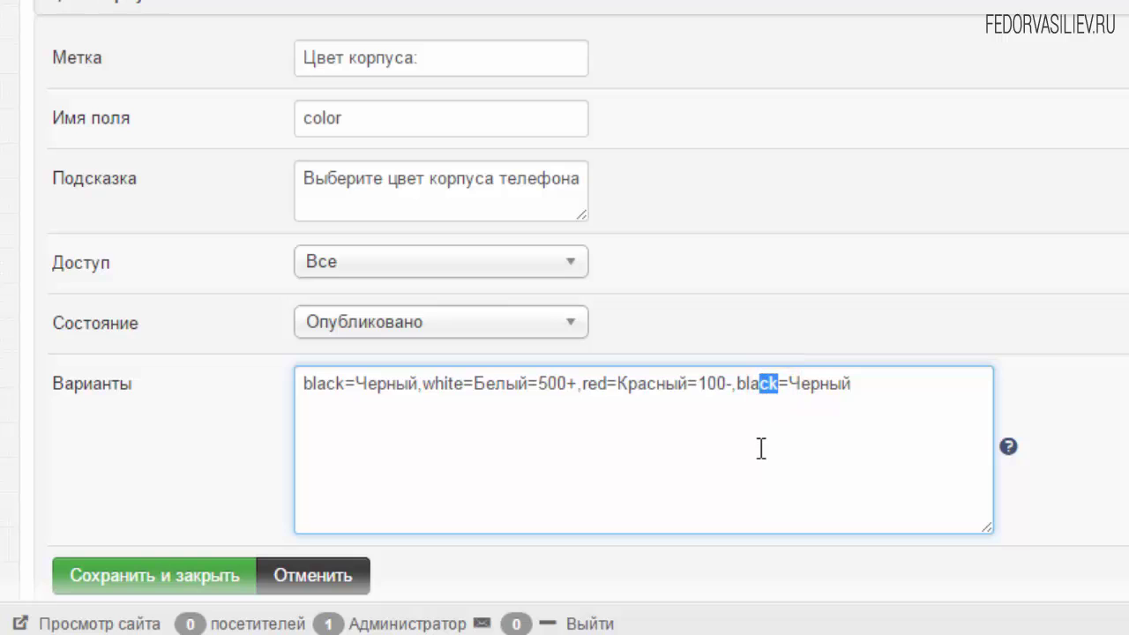
key("BackSpace")
left_click_drag(840, 381, 769, 385)
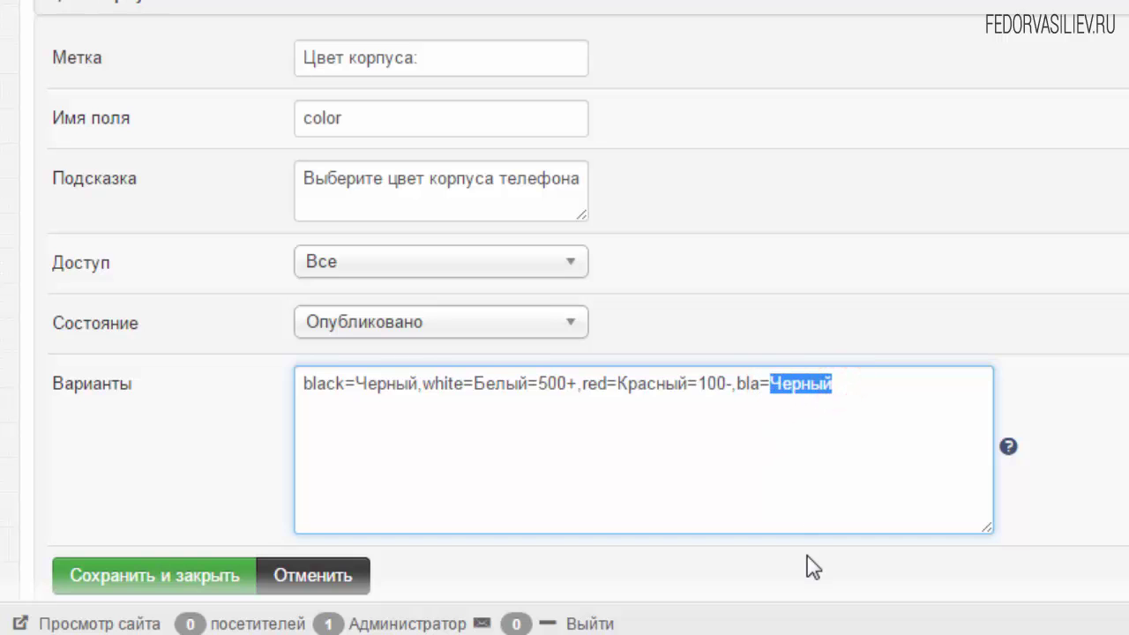
type("Н")
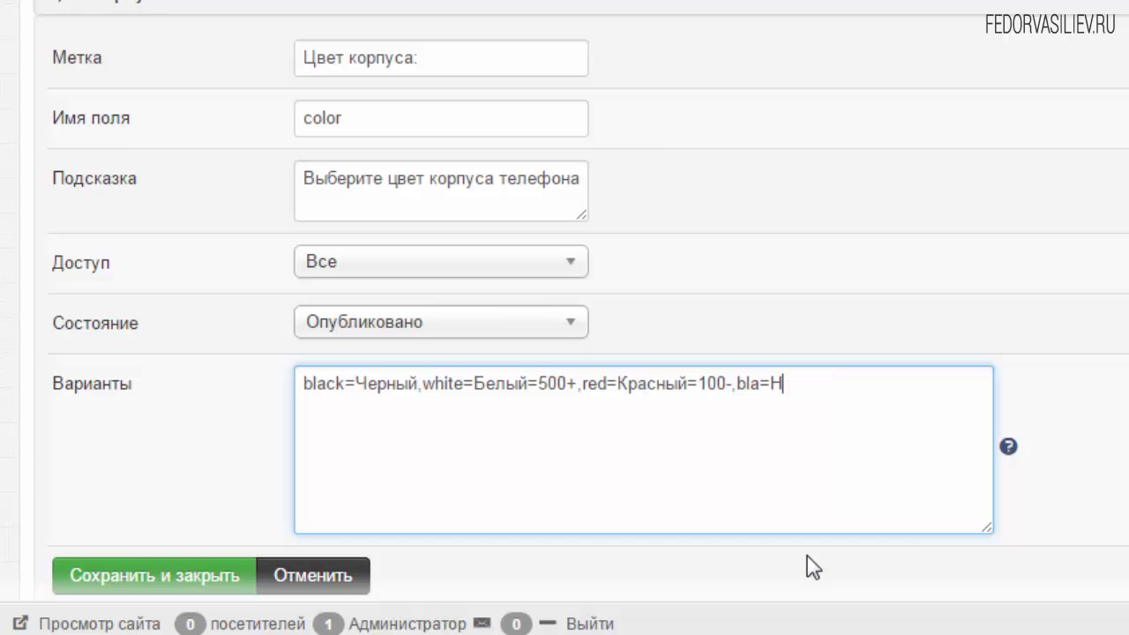
type("jpjdsq")
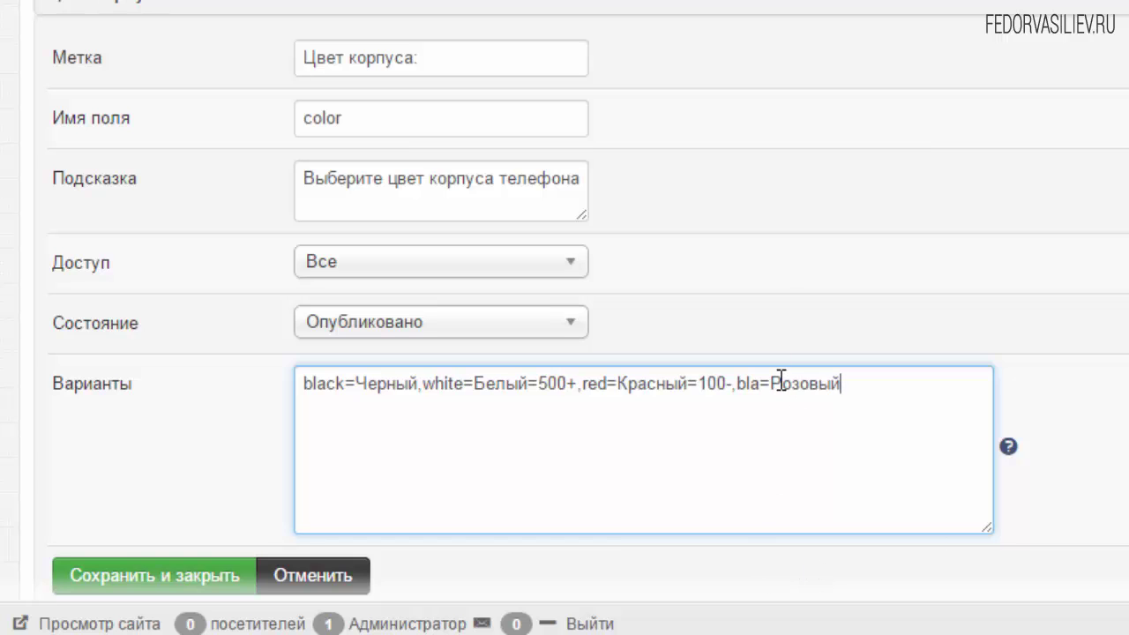
left_click_drag(773, 384, 838, 383)
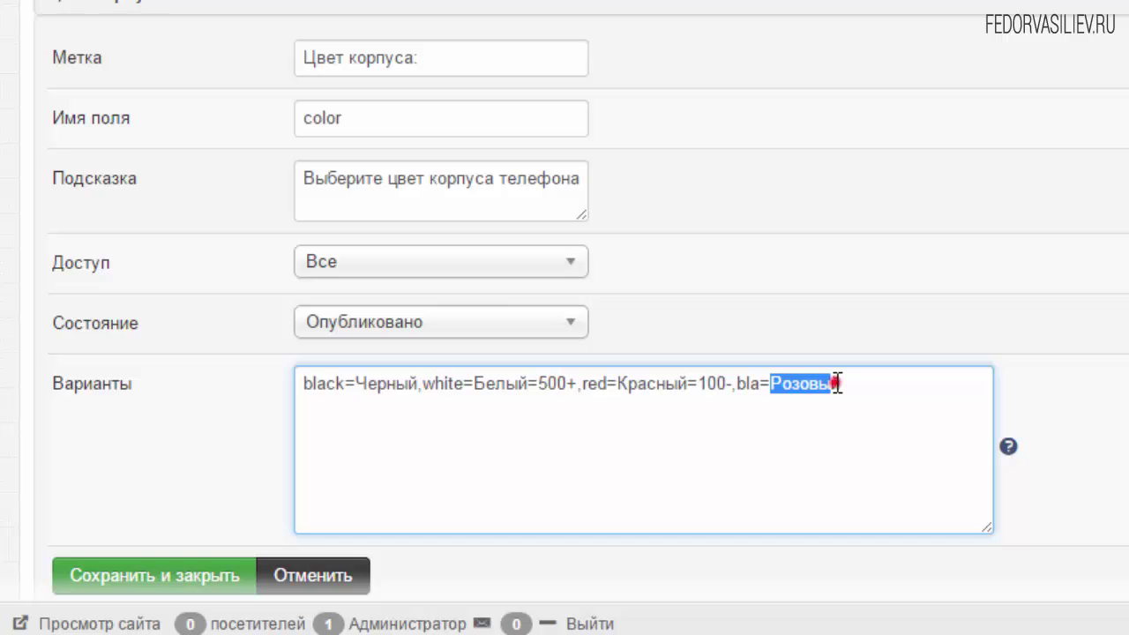
left_click(837, 383)
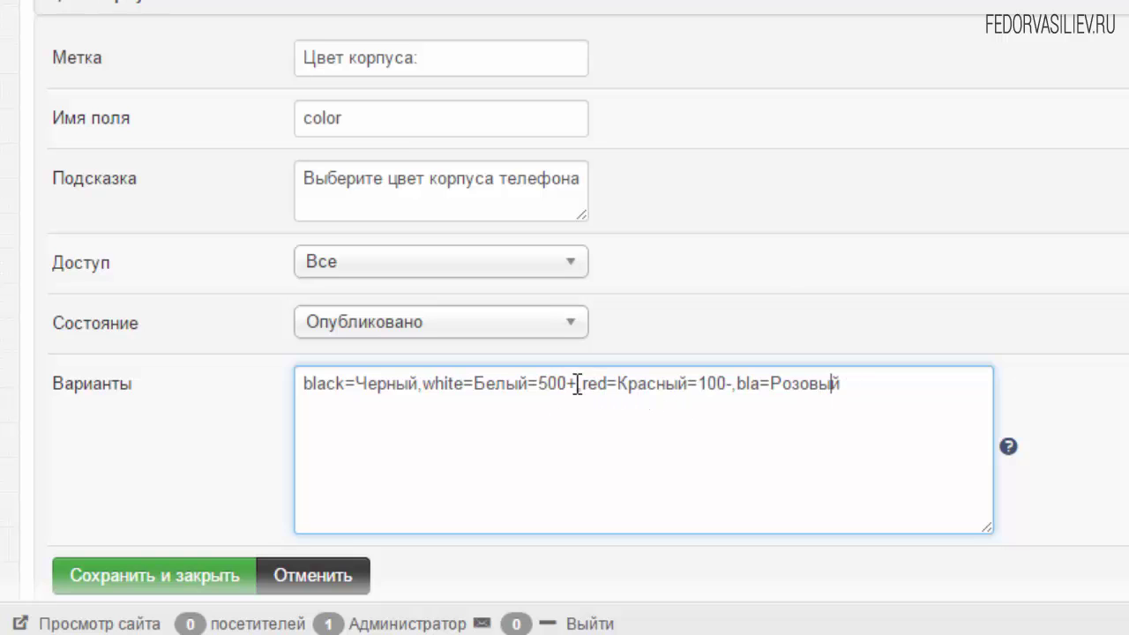
- Review the white variant's name and surcharge, then save the colour list and the product
left_click_drag(575, 382, 477, 383)
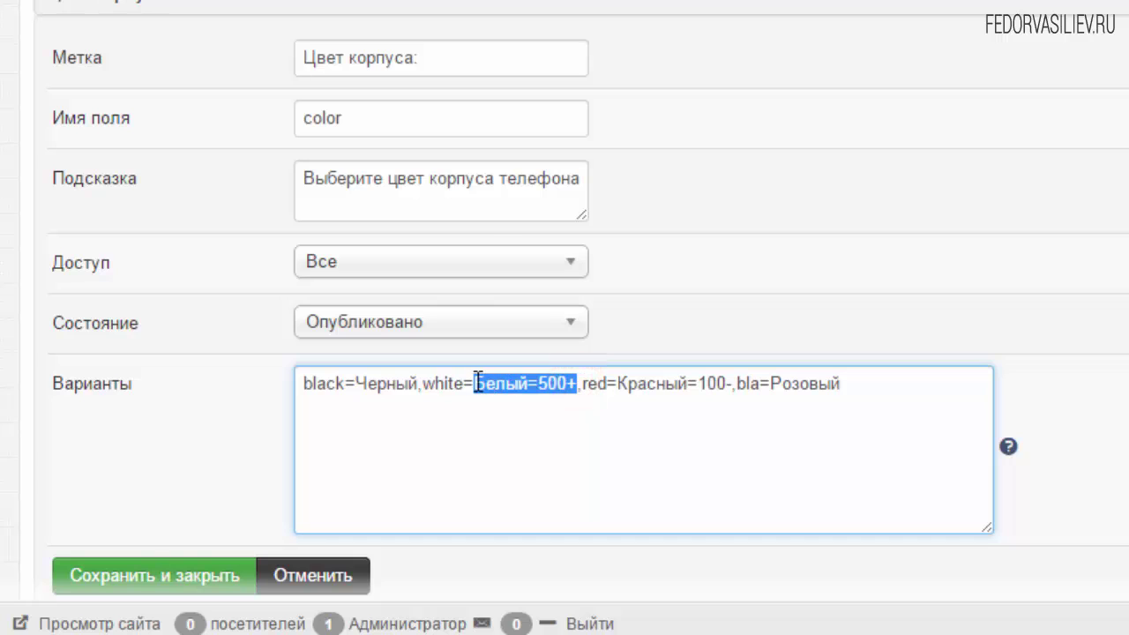
left_click(532, 386)
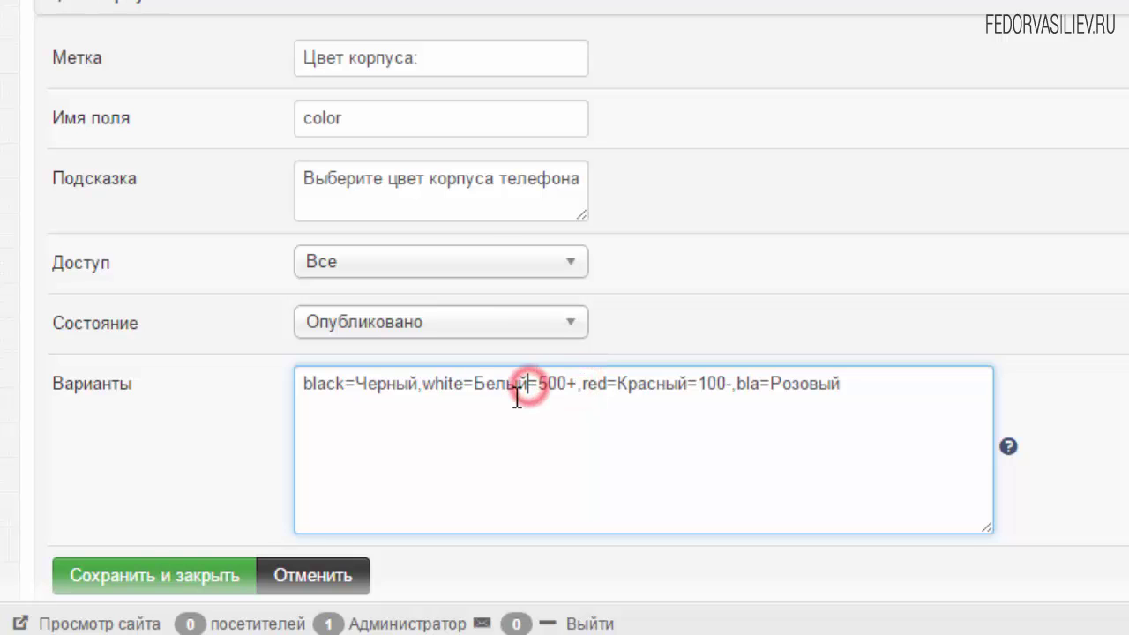
double_click(562, 385)
left_click(574, 388)
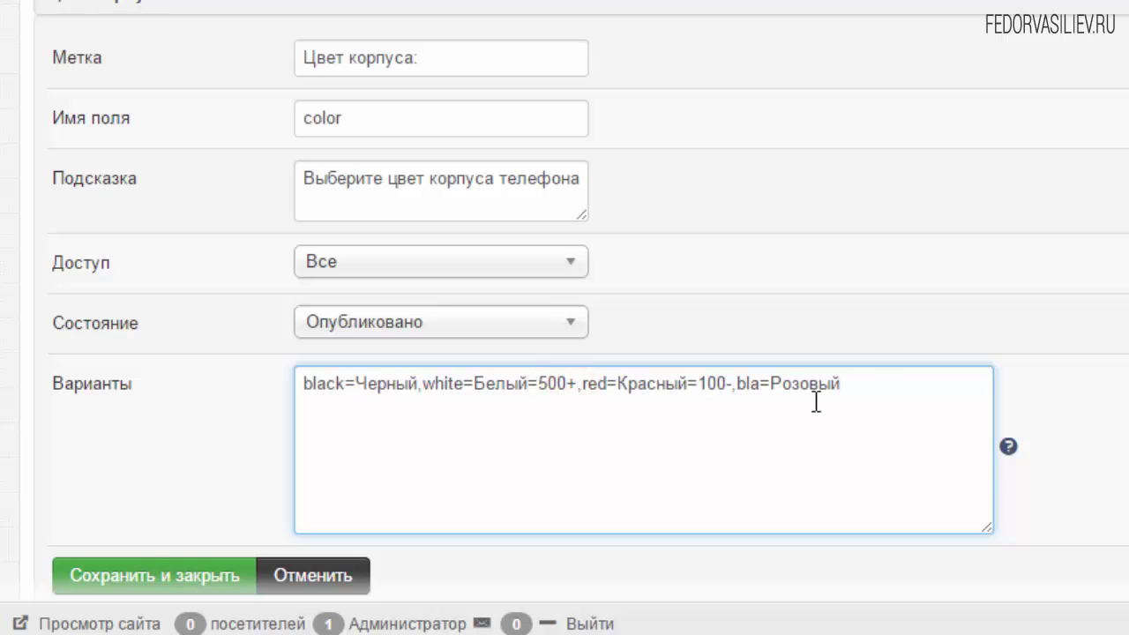
left_click(863, 390)
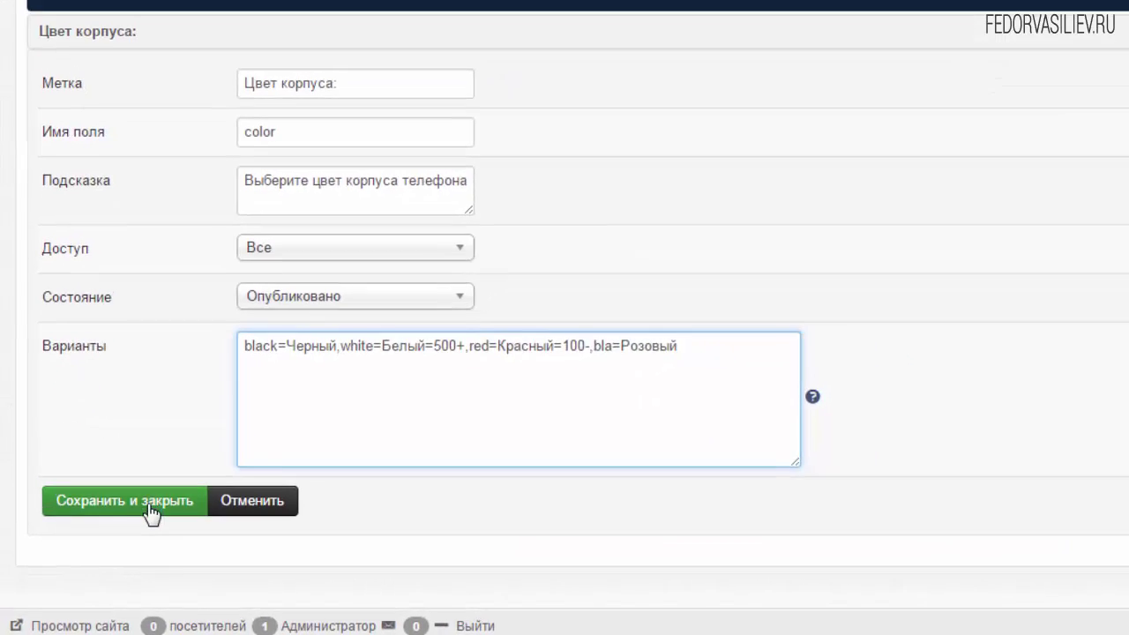
left_click(184, 578)
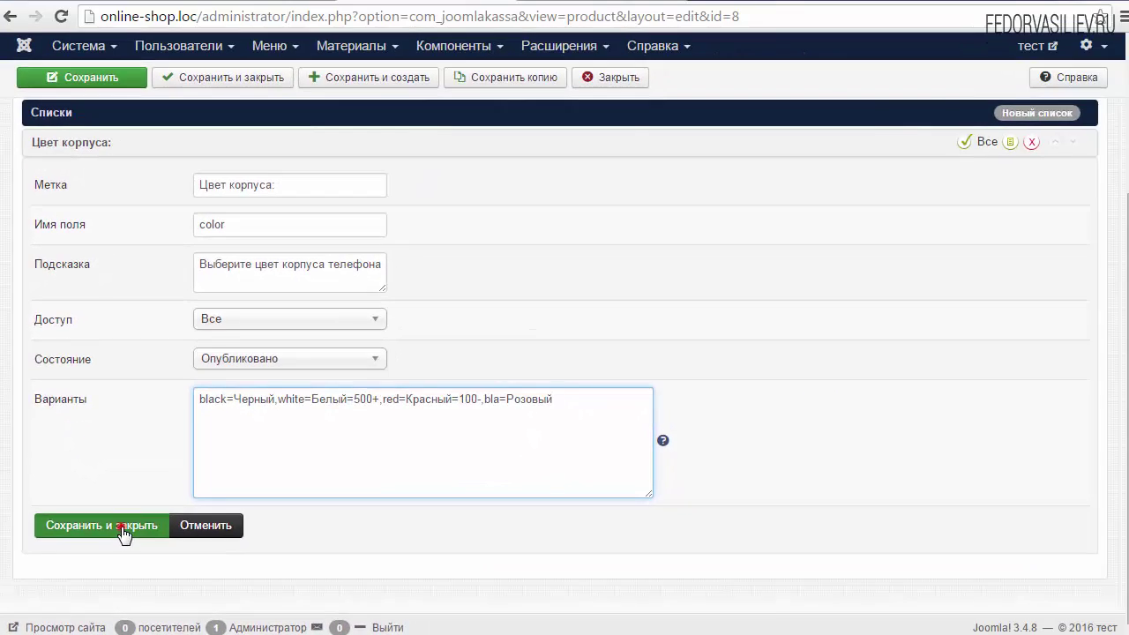
left_click(94, 95)
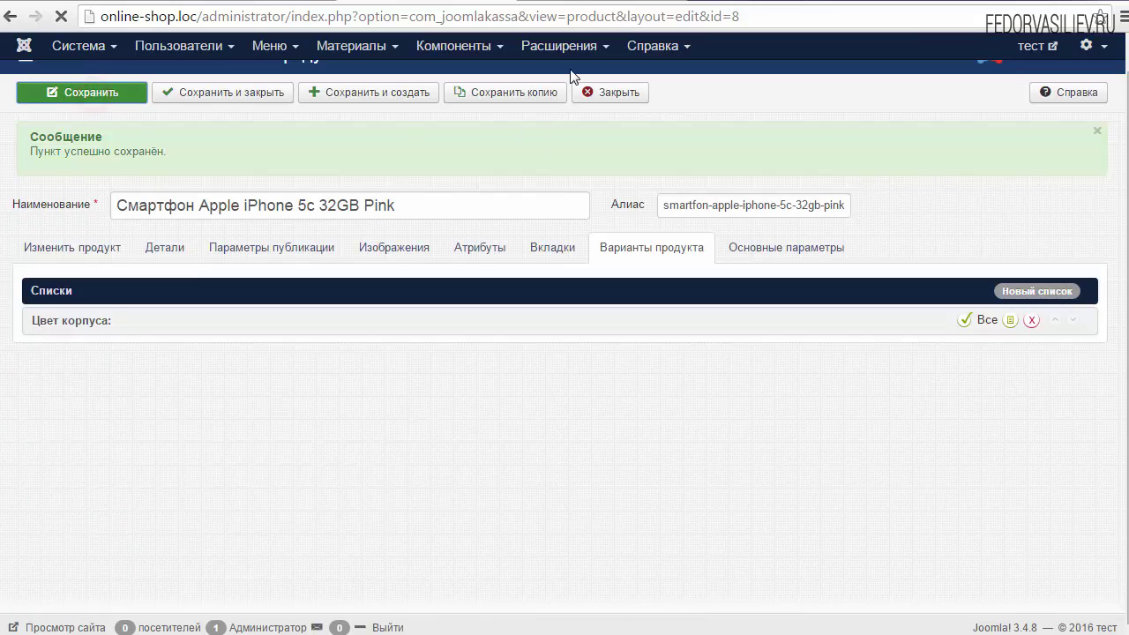
- Reload the storefront product page and select the pink and black body colours to check their prices
left_click(635, 4)
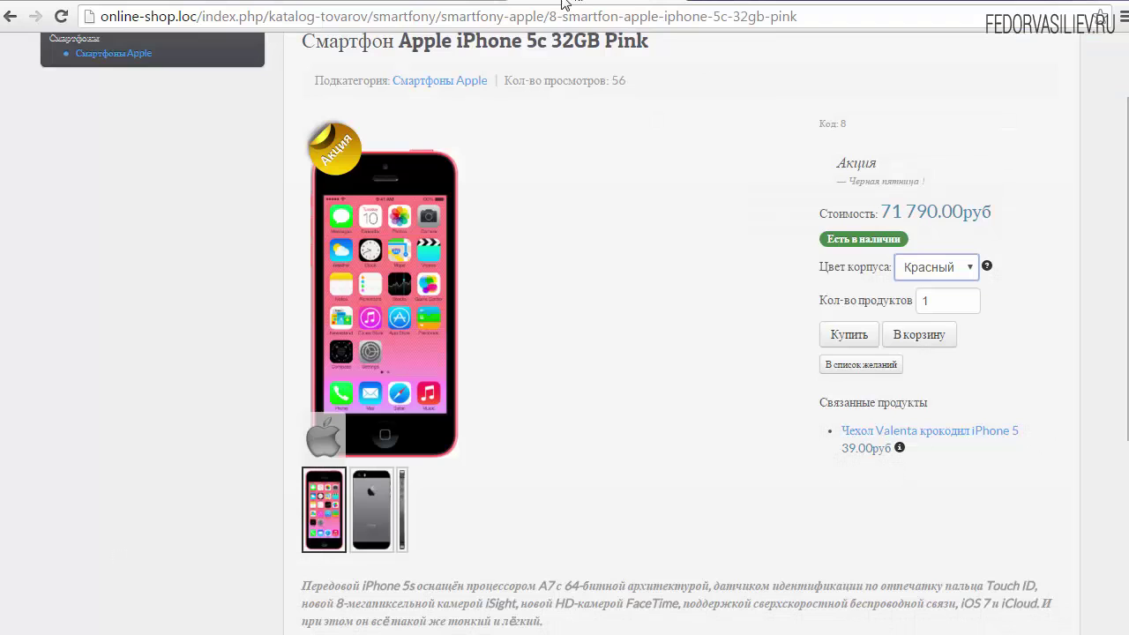
left_click(61, 16)
left_click(970, 267)
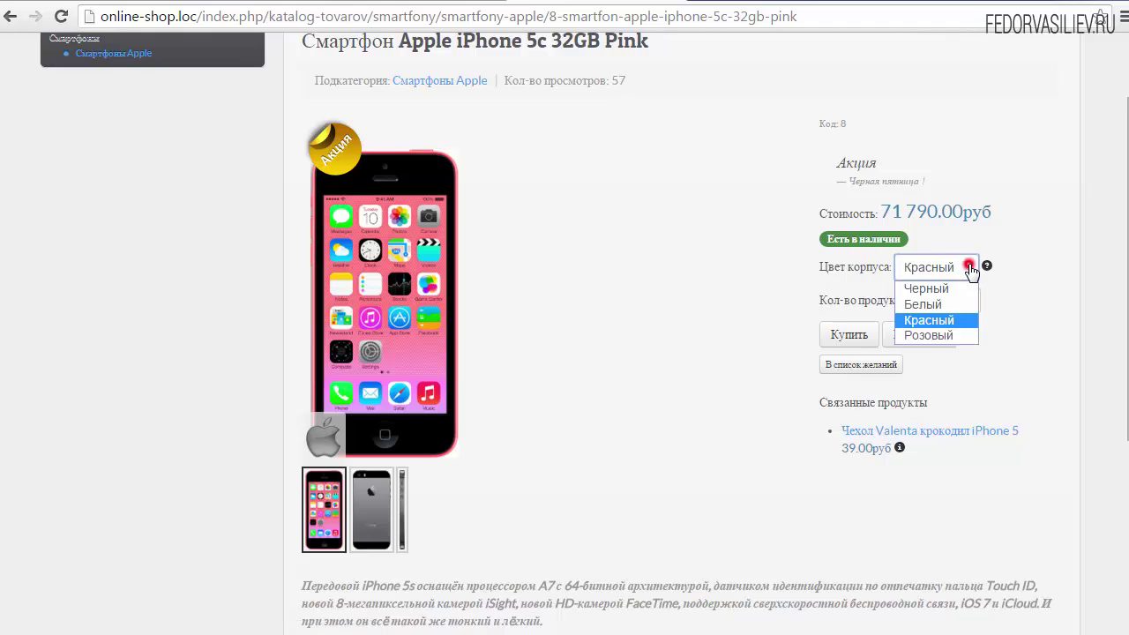
left_click(928, 336)
left_click(930, 267)
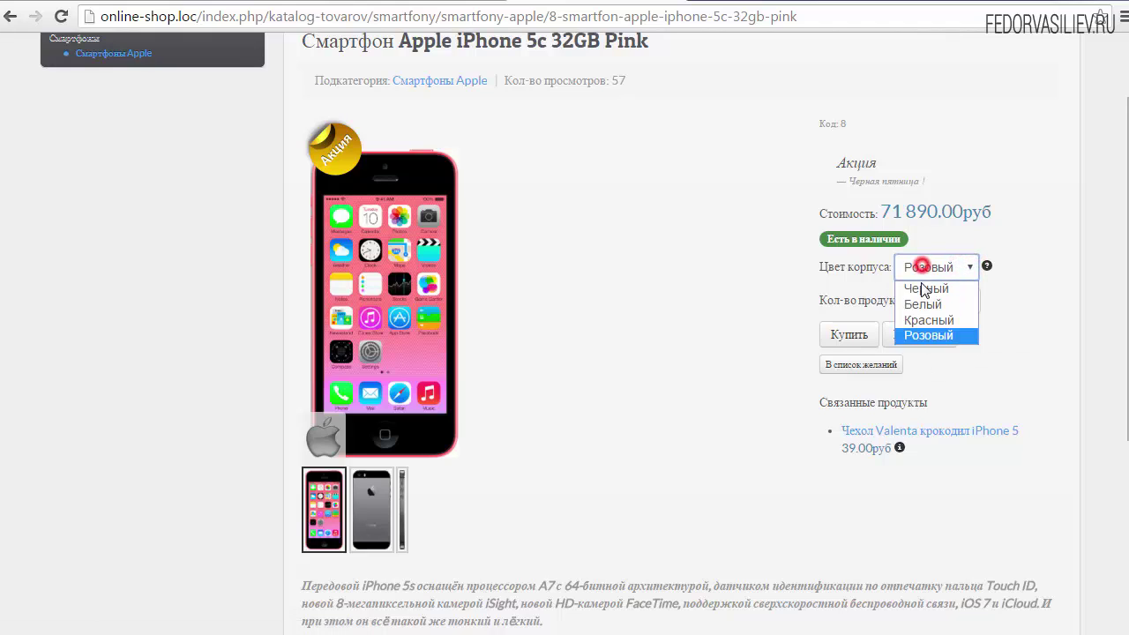
left_click(924, 292)
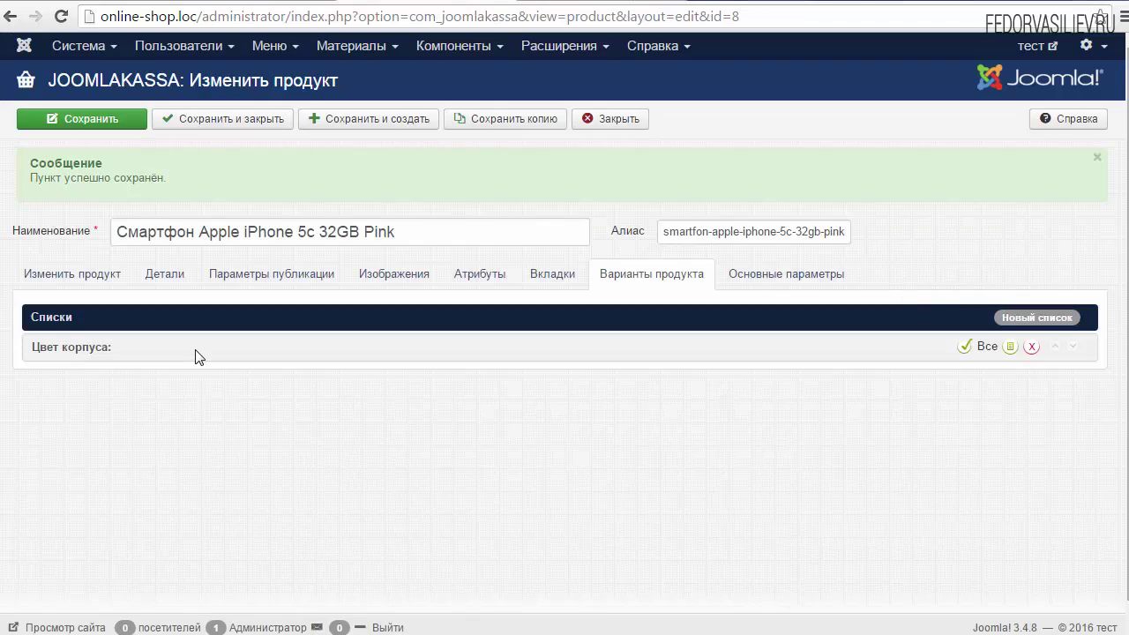
- Reopen the colour list in the administration, enlarge the variants field and remove the white variant's surcharge
left_click(196, 349)
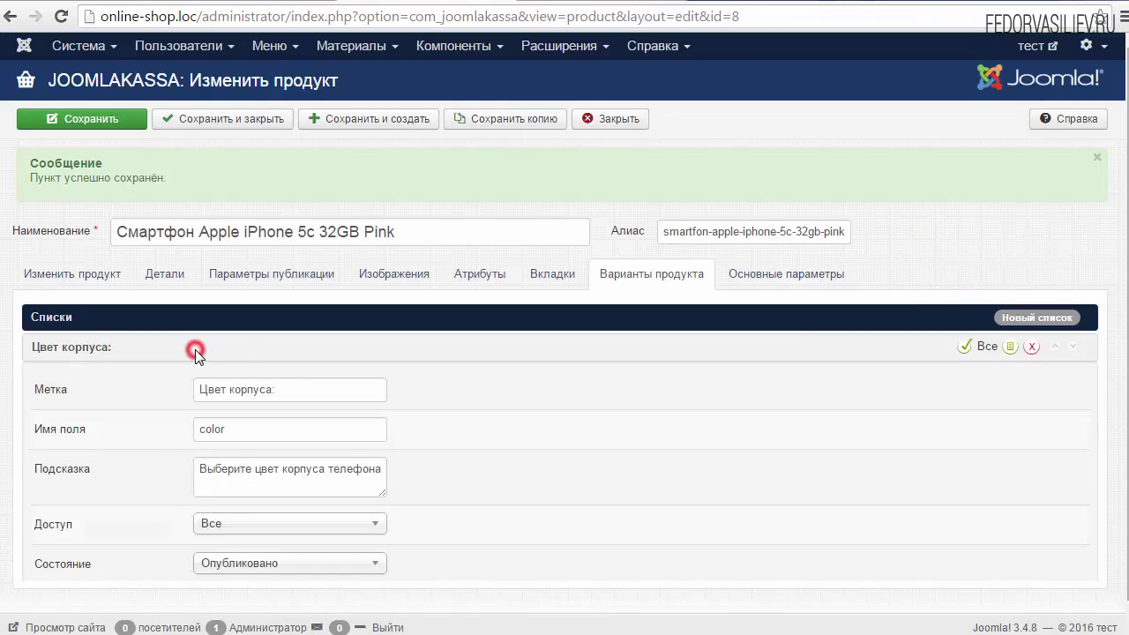
scroll(506, 342, "down", 3)
left_click_drag(377, 494, 595, 546)
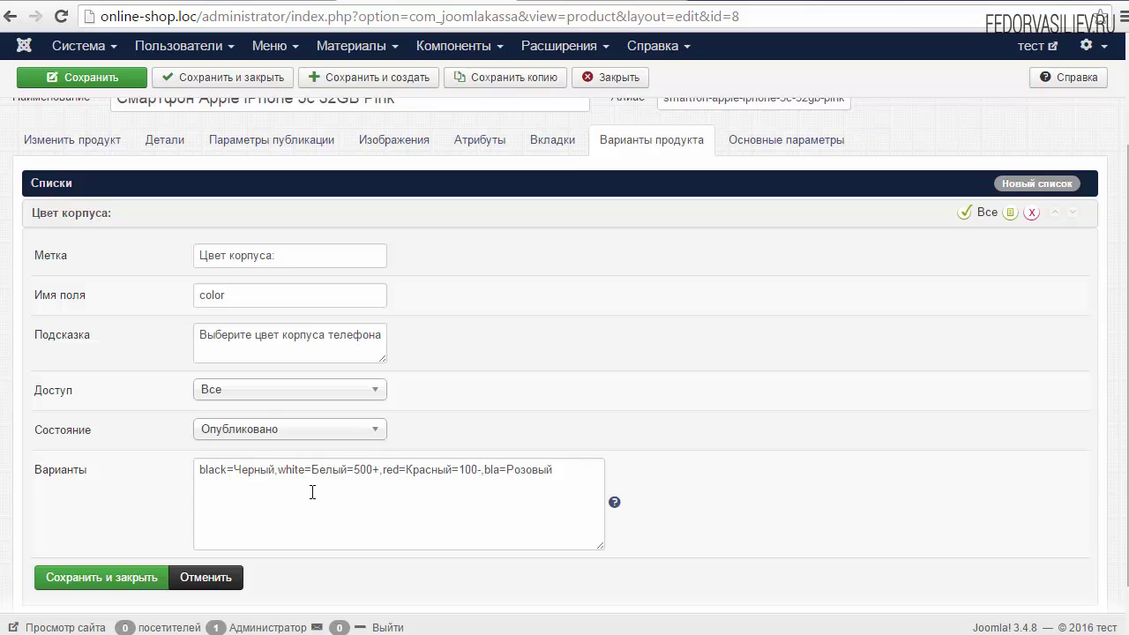
left_click(377, 471)
key("BackSpace")
key("BackSpace")
key("BackSpace")
key("BackSpace")
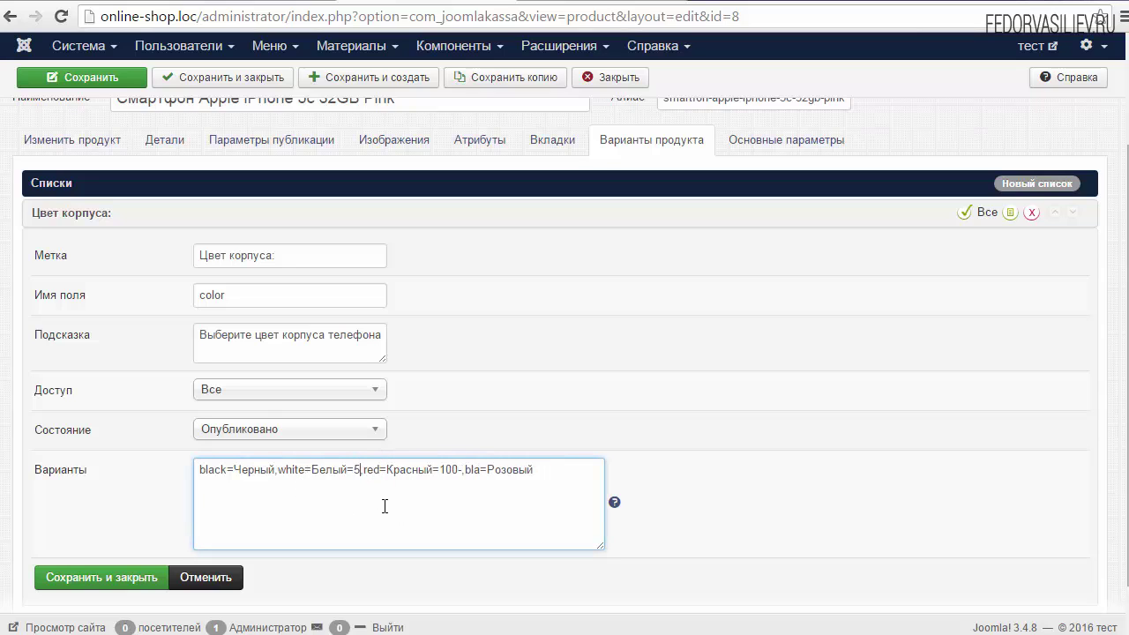
key("BackSpace")
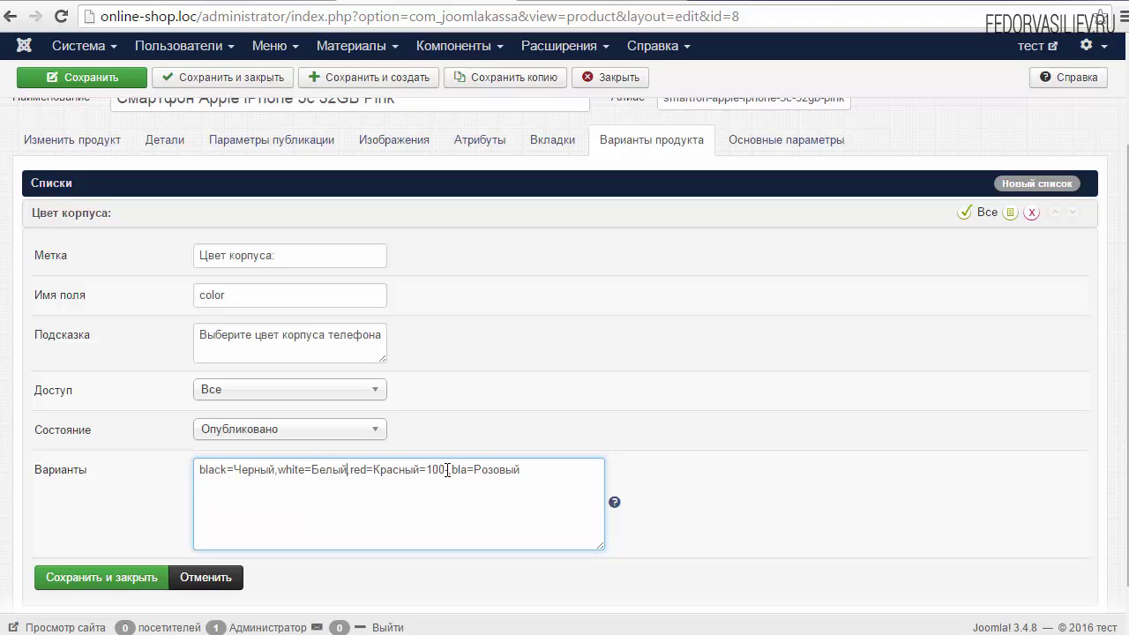
- Remove the red variant's discount, then save the colour list and the product
left_click_drag(449, 470, 422, 470)
key("BackSpace")
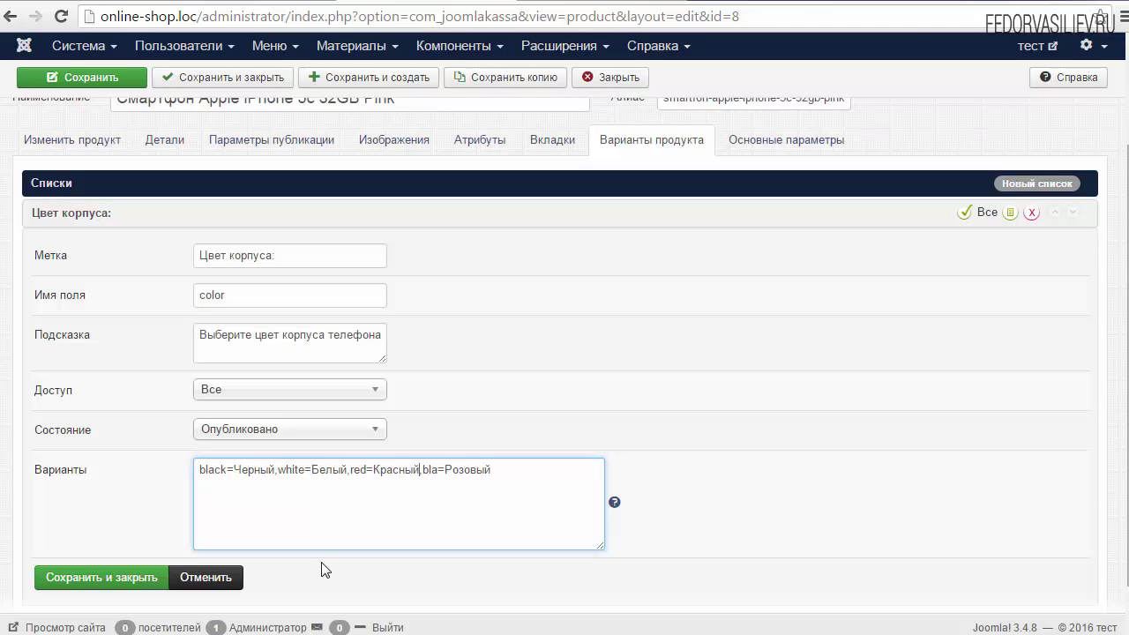
scroll(106, 549, "up", 2)
scroll(123, 529, "down", 2)
left_click(126, 524)
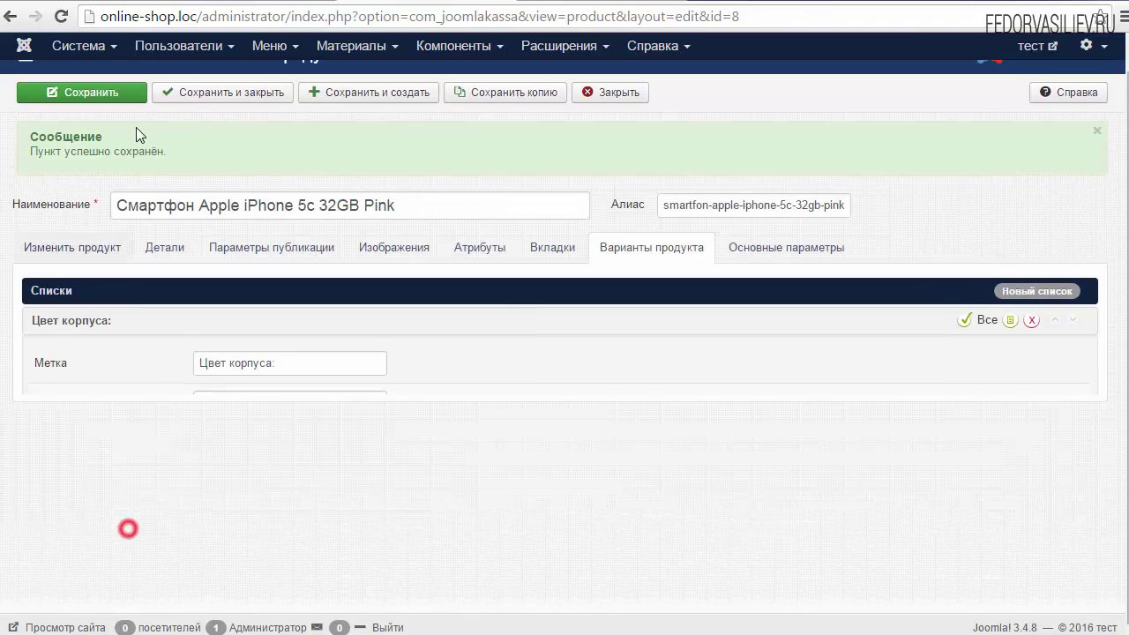
left_click(110, 95)
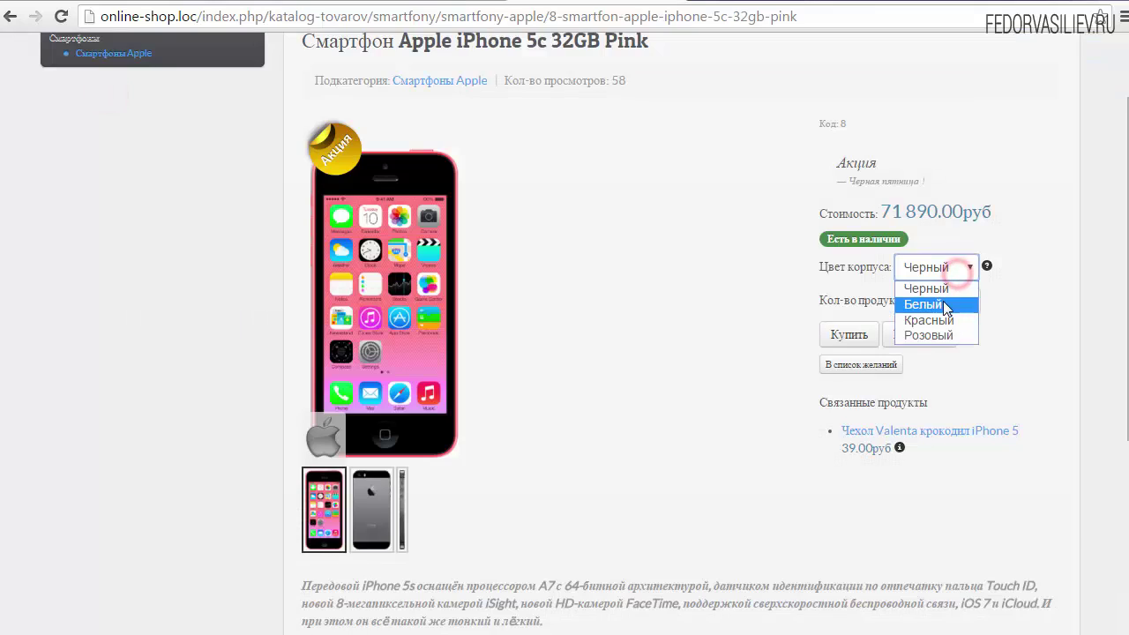
- Select the white, red and black body colours in turn on the storefront product page to check their prices
left_click(942, 301)
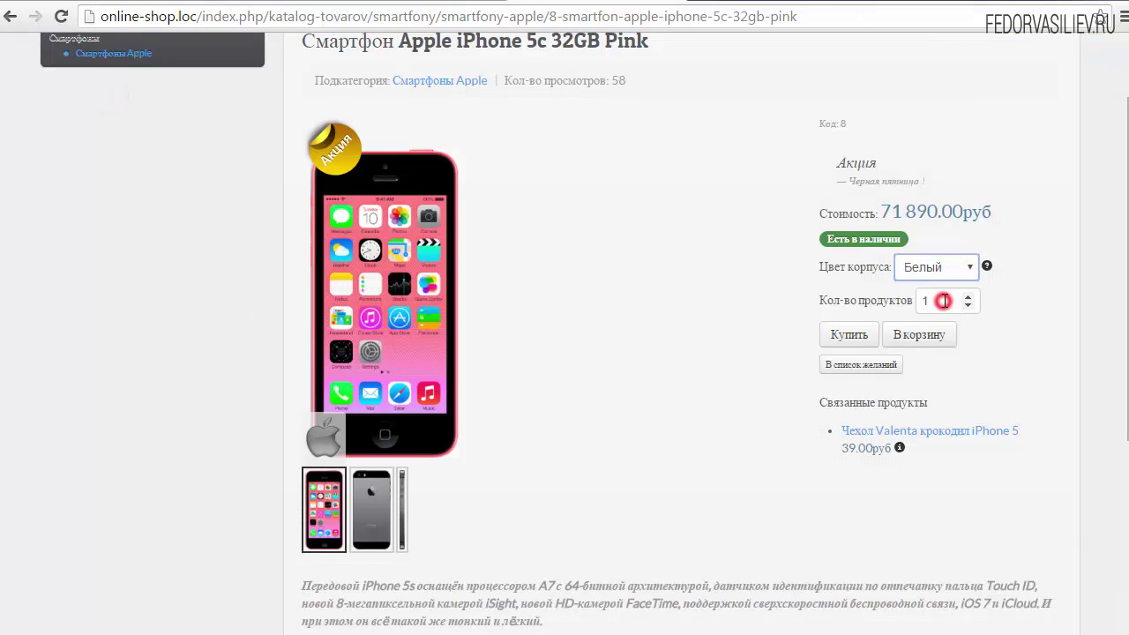
left_click(942, 274)
left_click(936, 320)
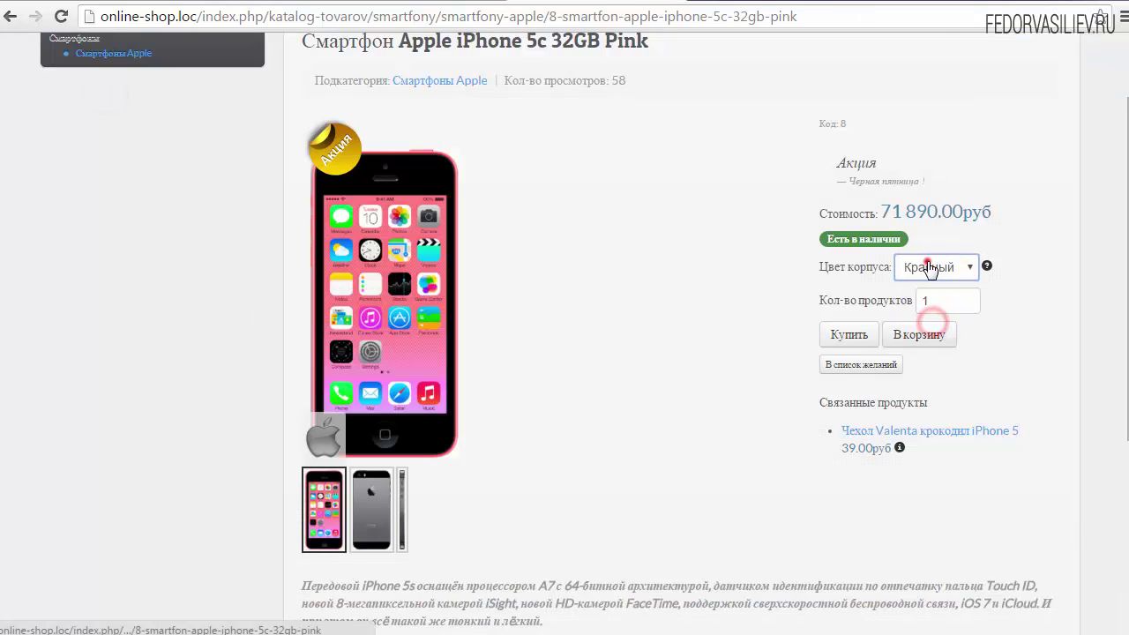
left_click(928, 265)
left_click(926, 288)
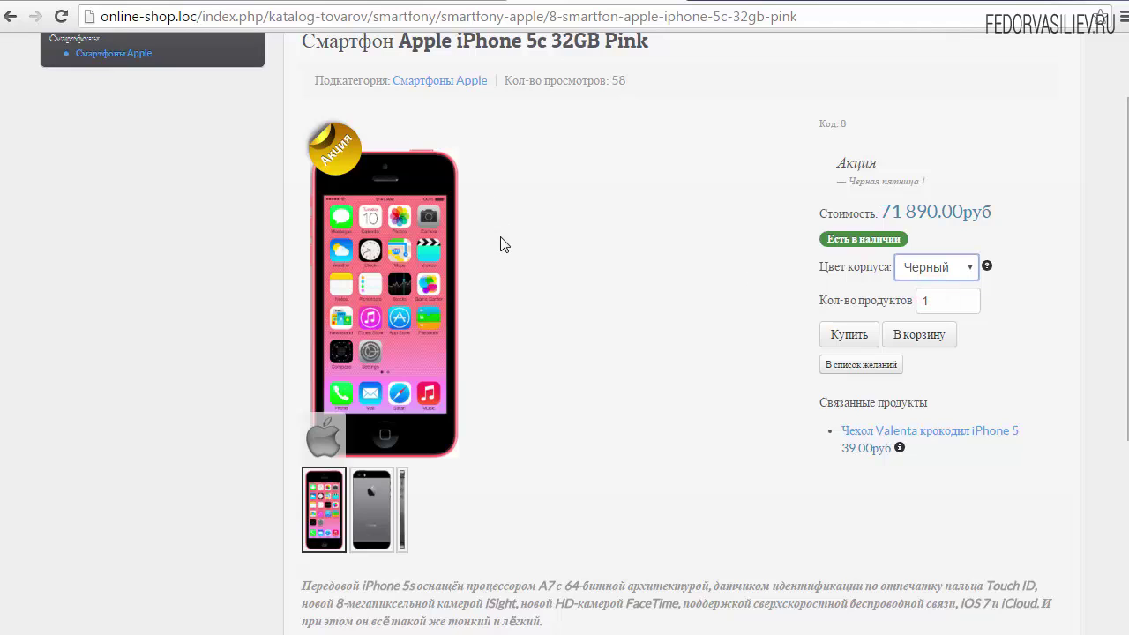
- Return to the product in the administration, open a blank new list in its product variants and enlarge the variants field
left_click(429, 2)
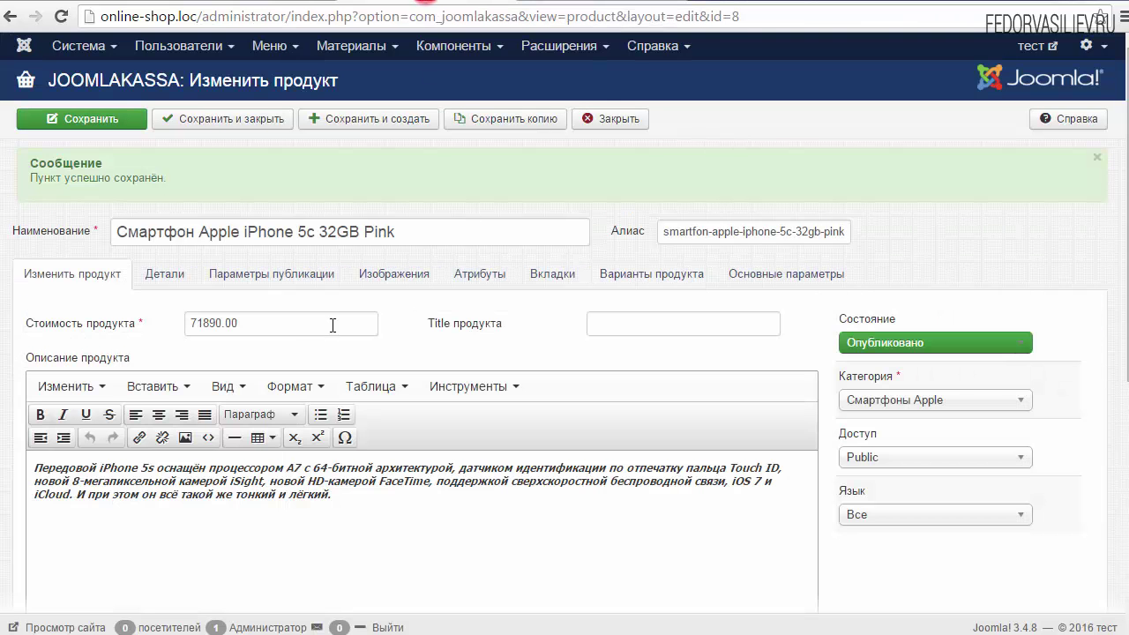
left_click(619, 276)
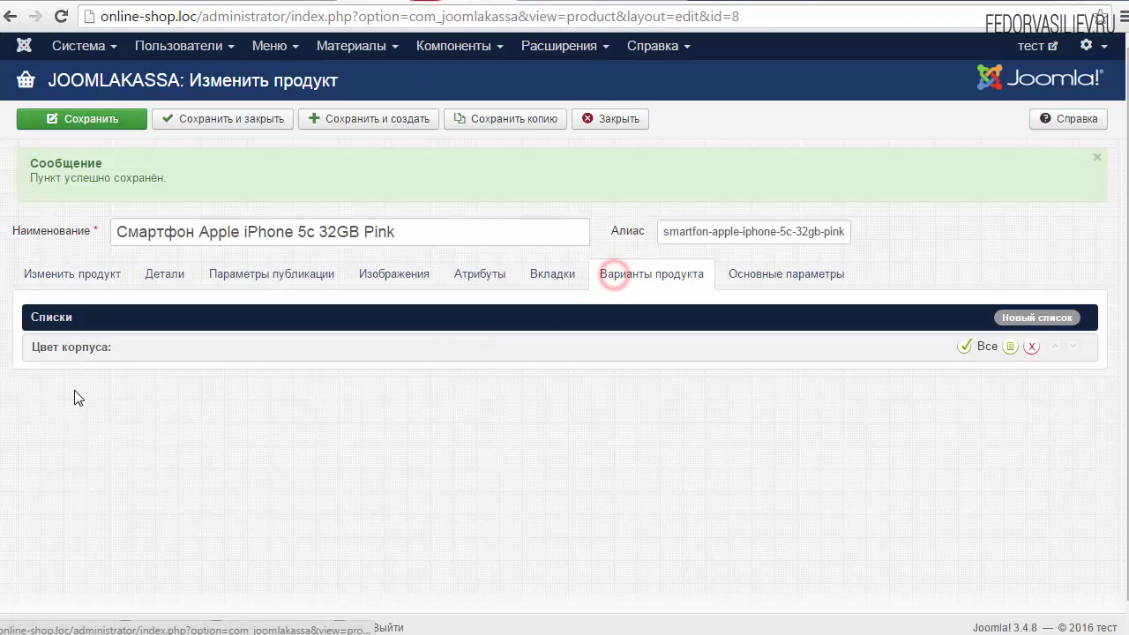
left_click(86, 320)
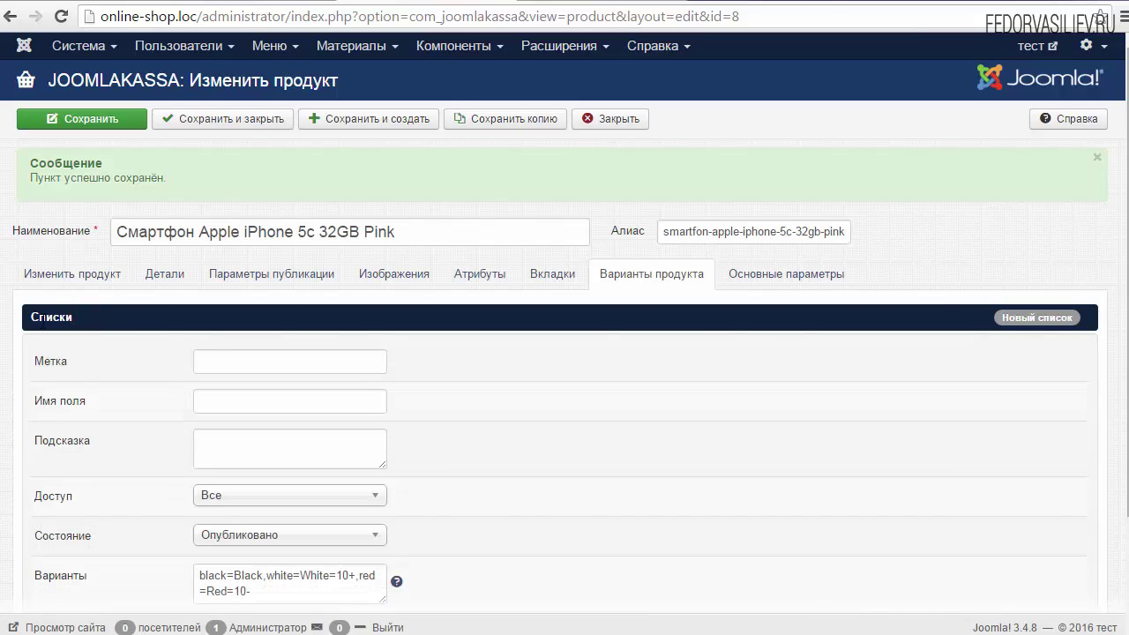
scroll(130, 313, "down", 2)
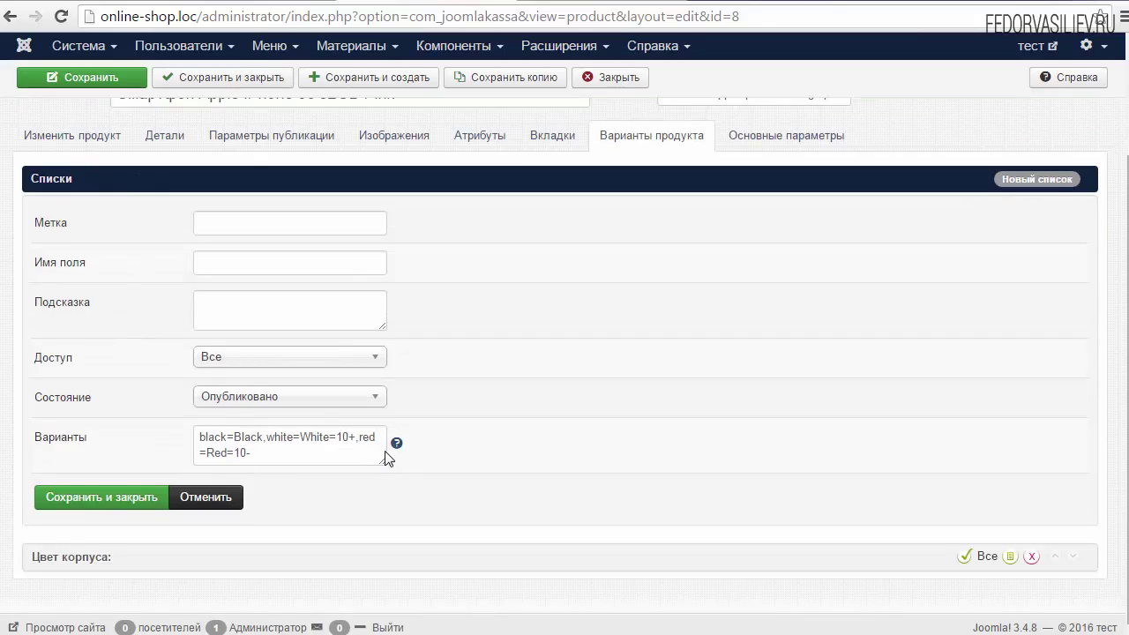
left_click_drag(385, 457, 480, 485)
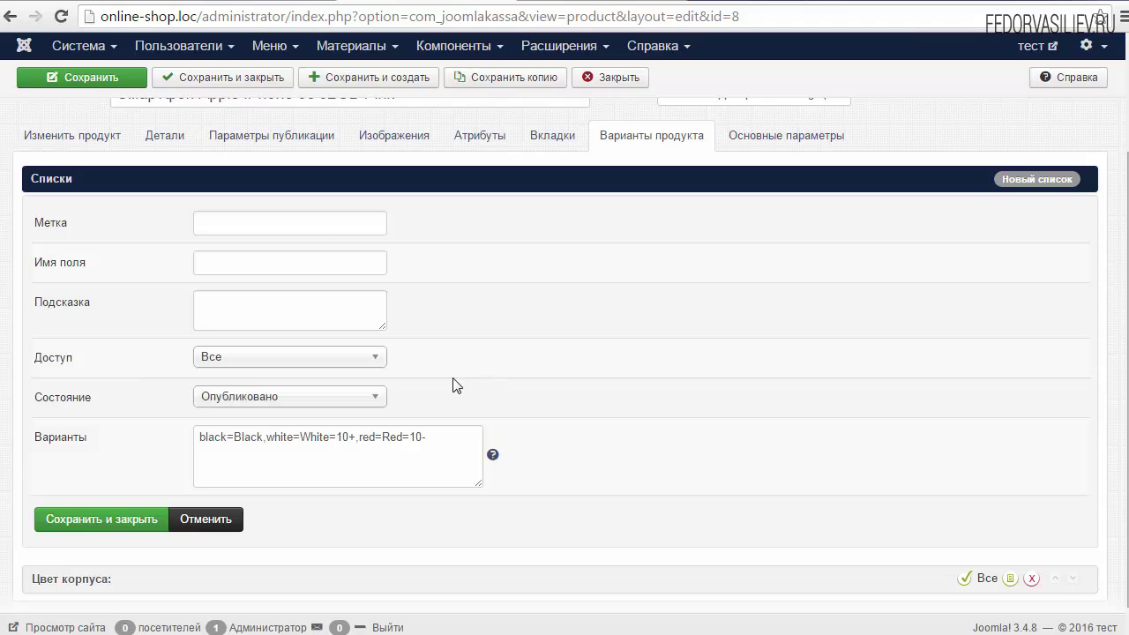
scroll(282, 312, "down", 1)
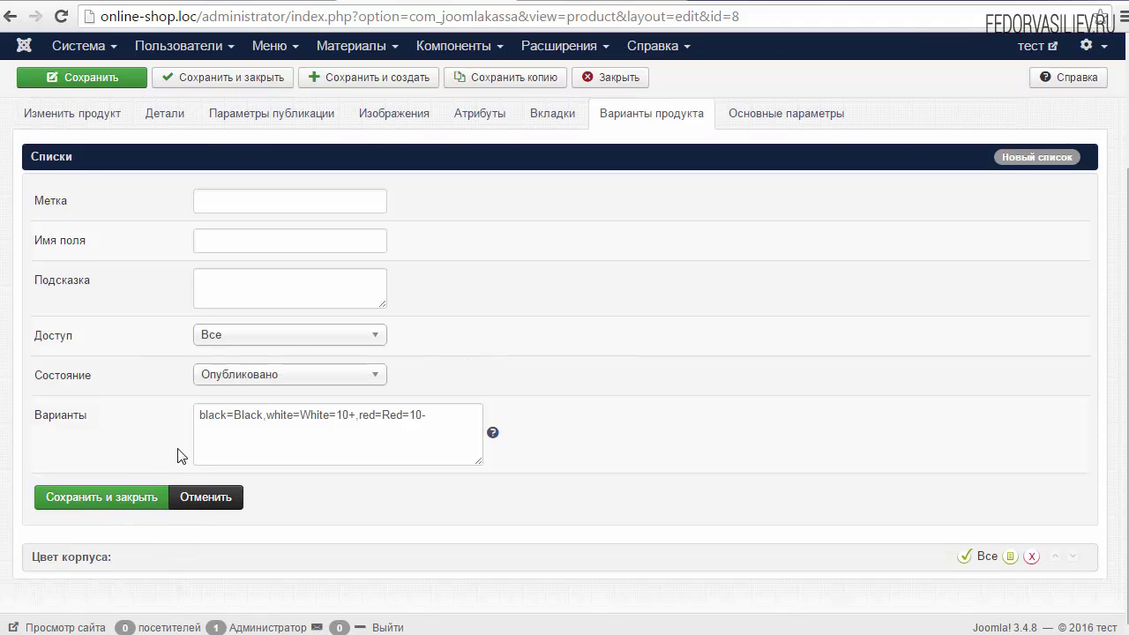
- Open the variants field's help documentation and read through the product variants section down to its notes, then return to the product
left_click(492, 436)
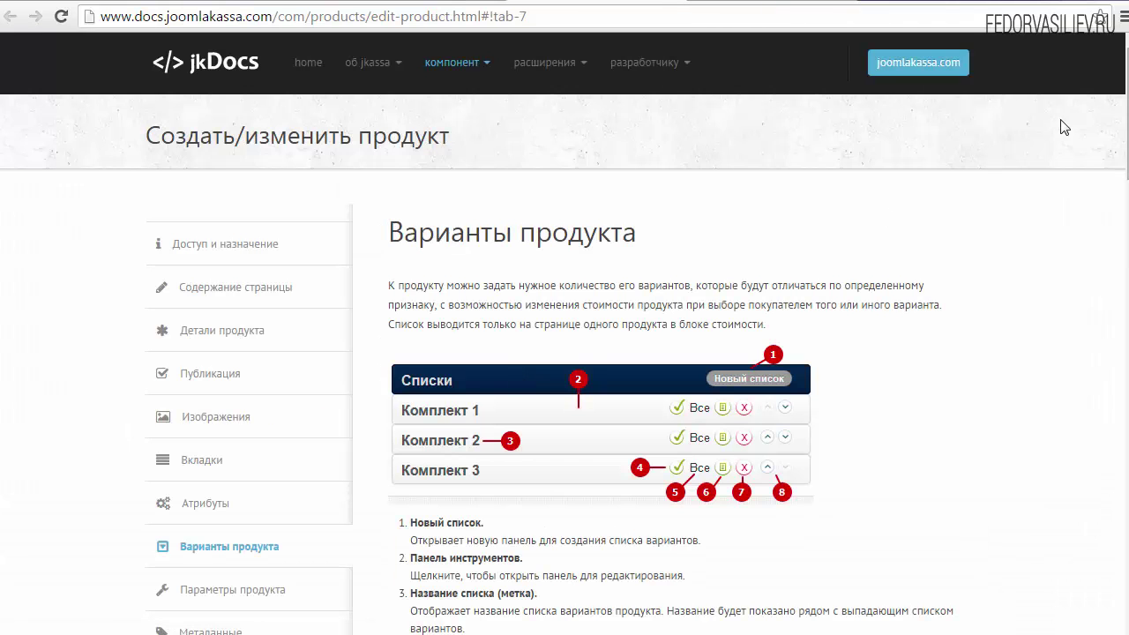
scroll(565, 370, "down", 6)
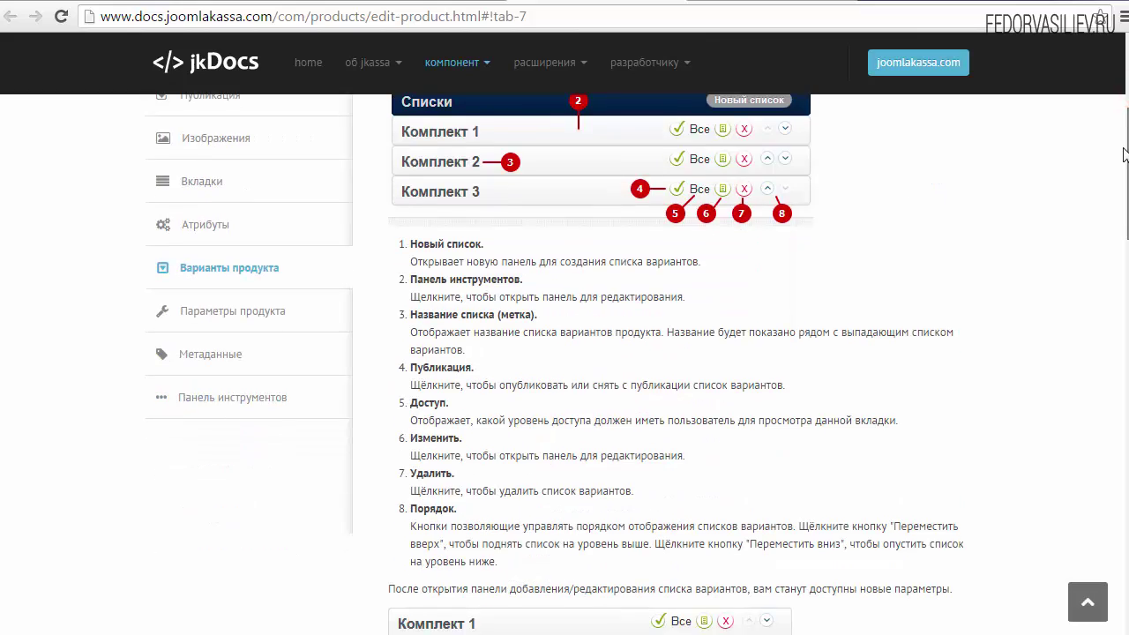
scroll(564, 370, "down", 6)
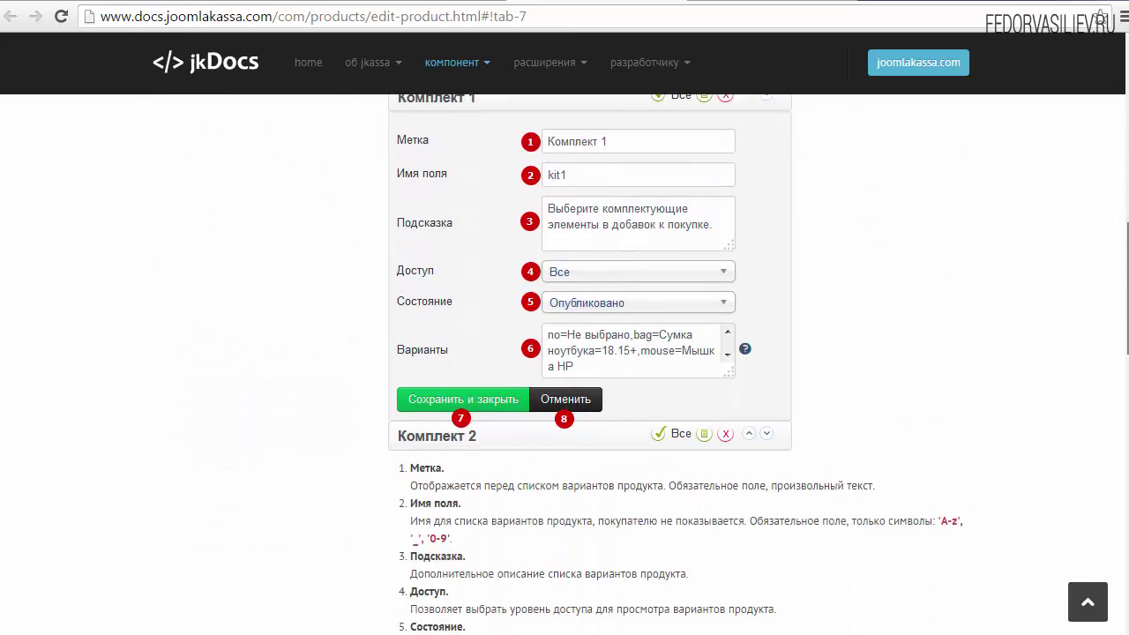
scroll(565, 371, "down", 8)
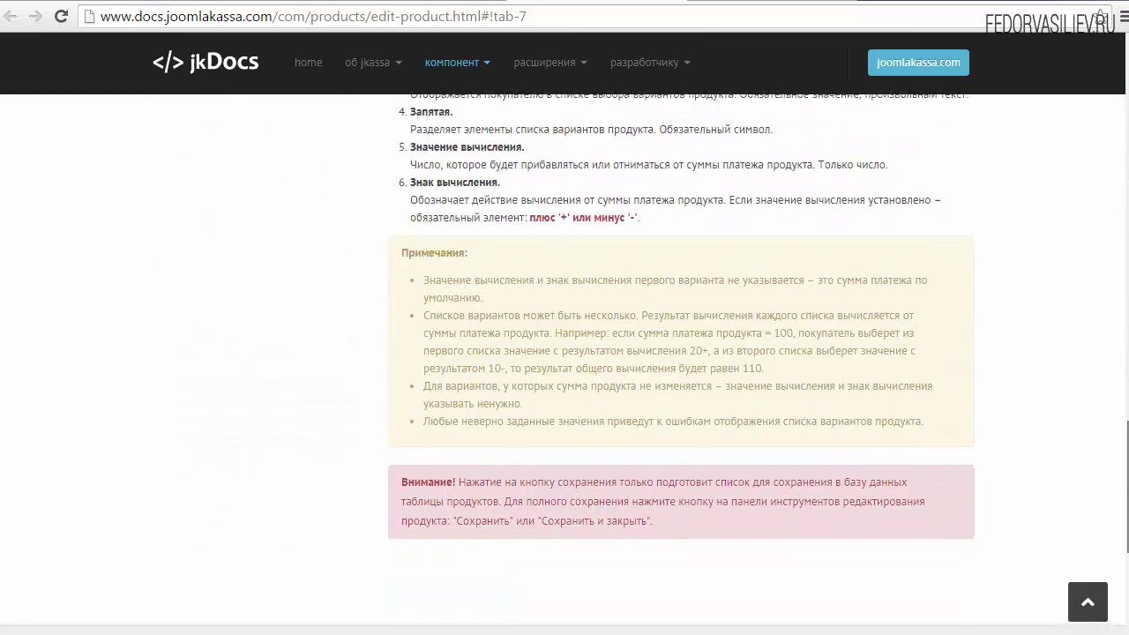
key("Home")
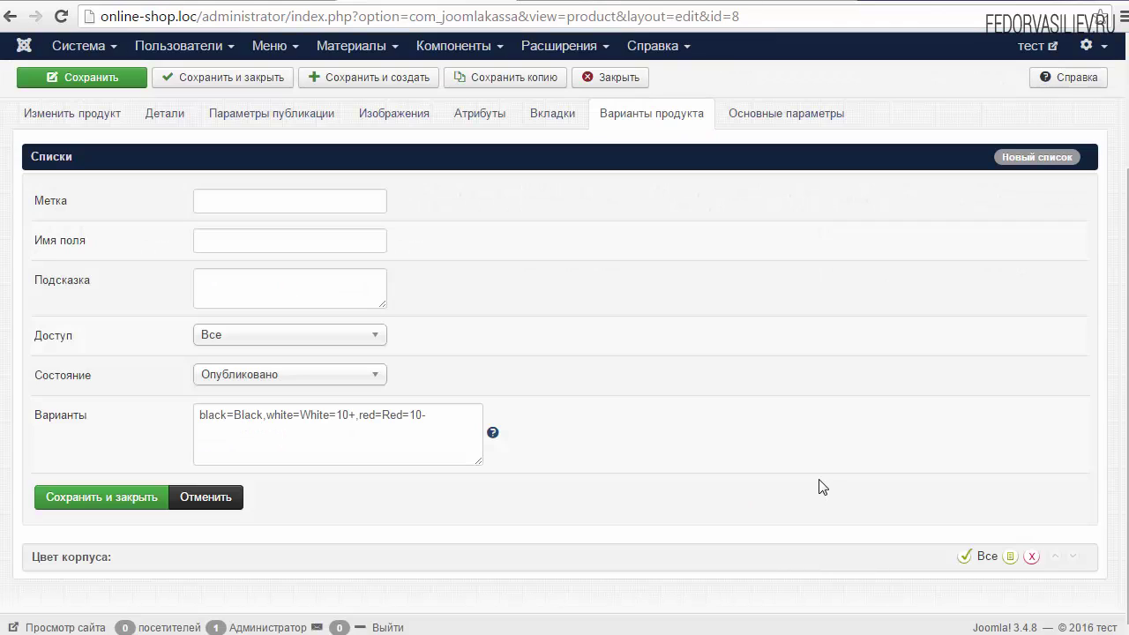